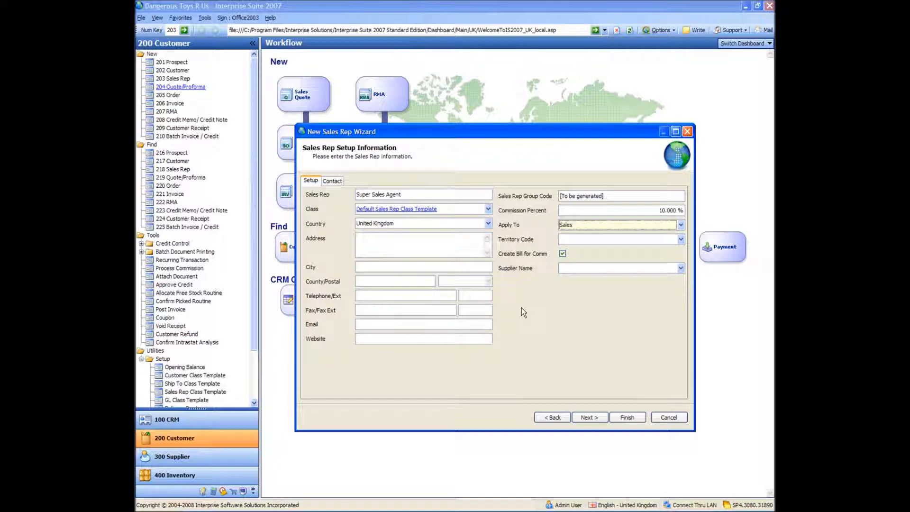
Finish creating the Super Sales Agent rep, check its setup details, and save the record while starting a new sales rep.
click(624, 419)
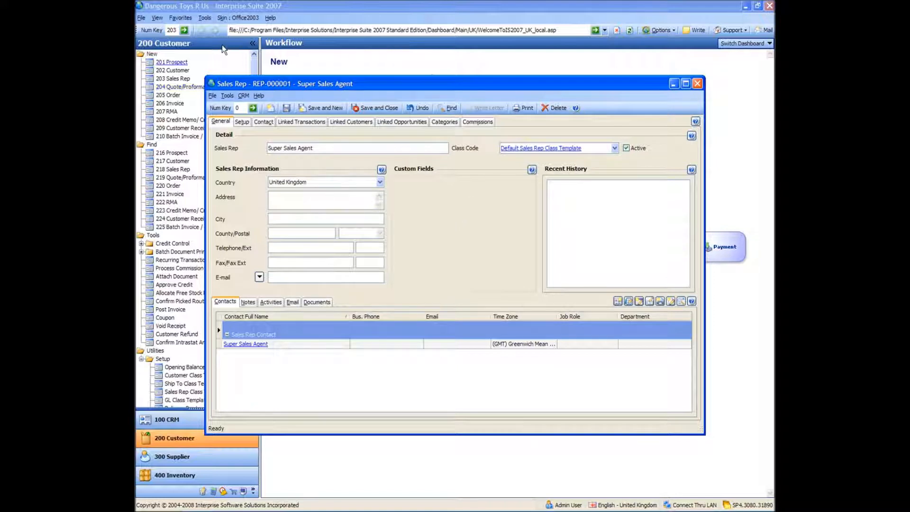
click(241, 122)
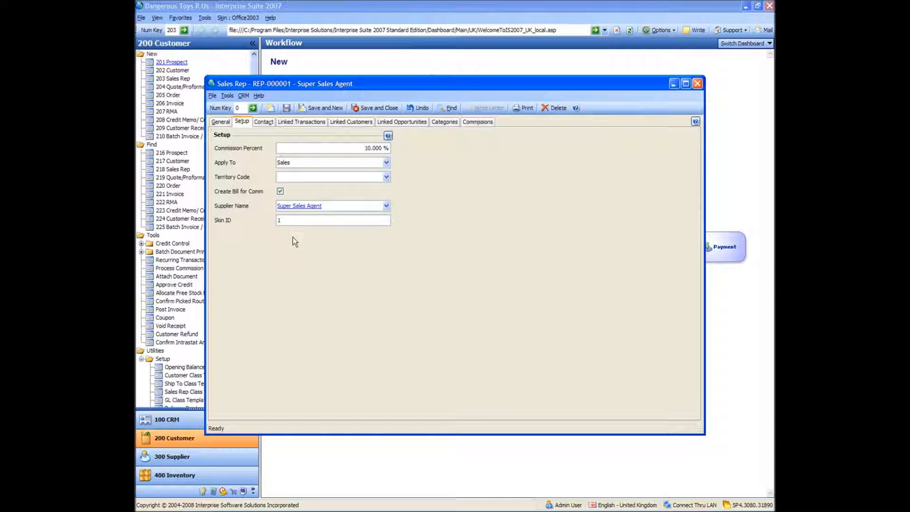
click(322, 108)
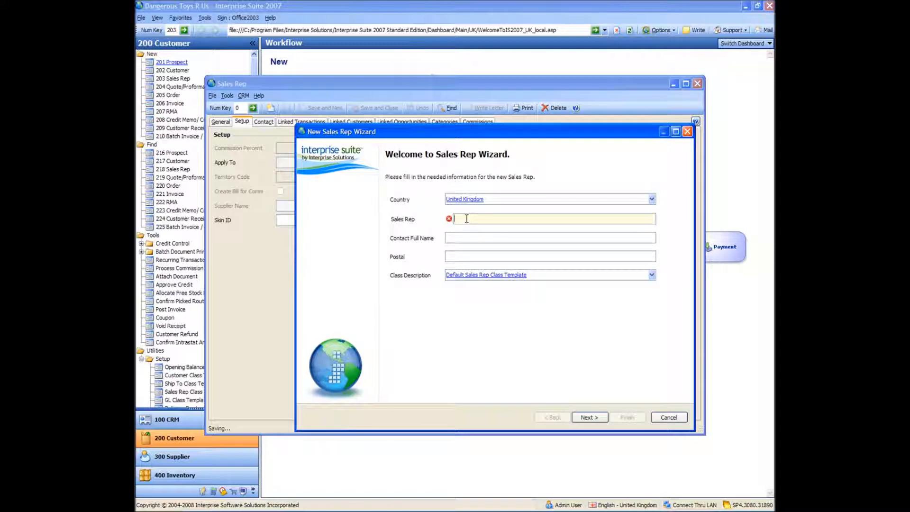
Name the new sales rep Sales Rep 1, keep the default country and class template, and continue to the setup information.
text(Sales Rep 1)
key(Tab)
key(Tab)
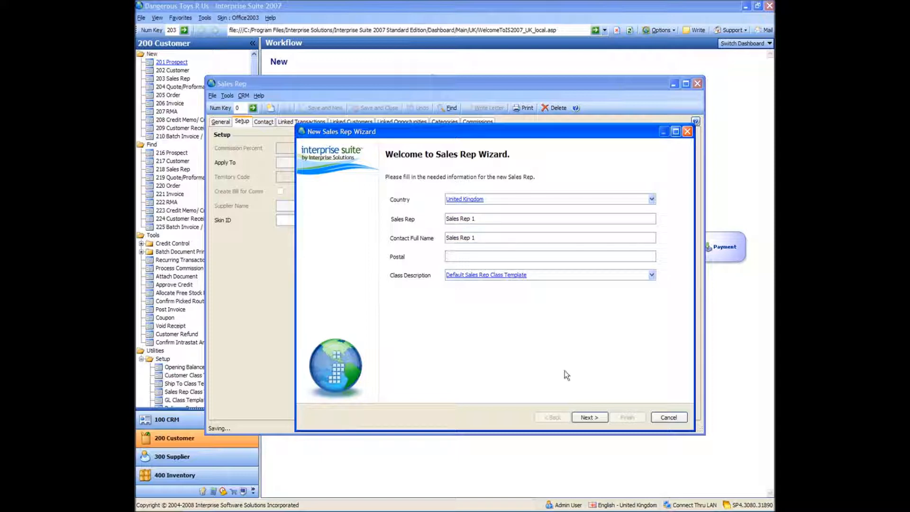
click(590, 418)
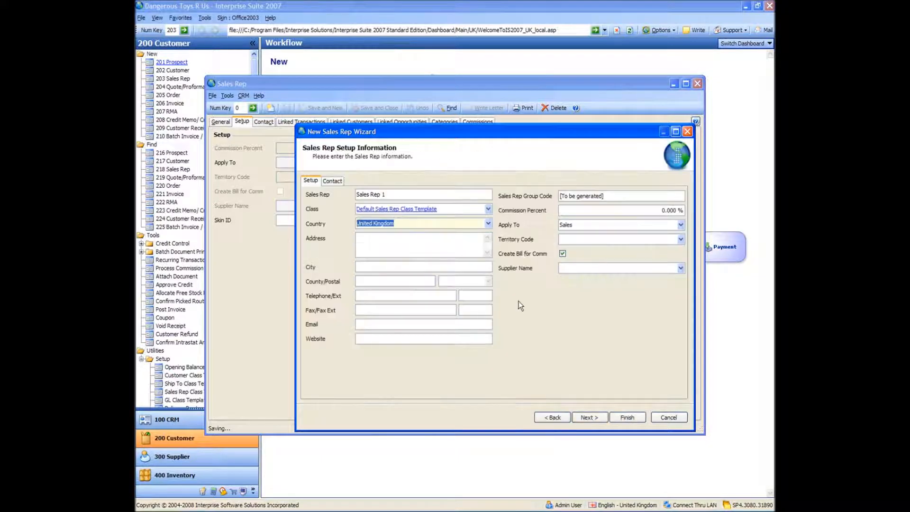
Set Sales Rep 1's commission to 5% applied to Profit, turn off bill creation for commission, and finish the wizard.
click(654, 210)
text(5)
key(Tab)
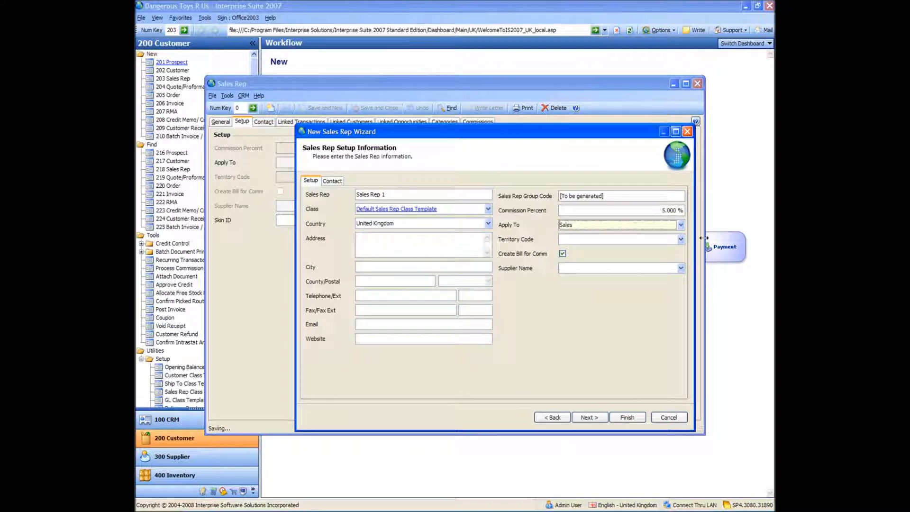
click(682, 225)
click(631, 244)
click(563, 255)
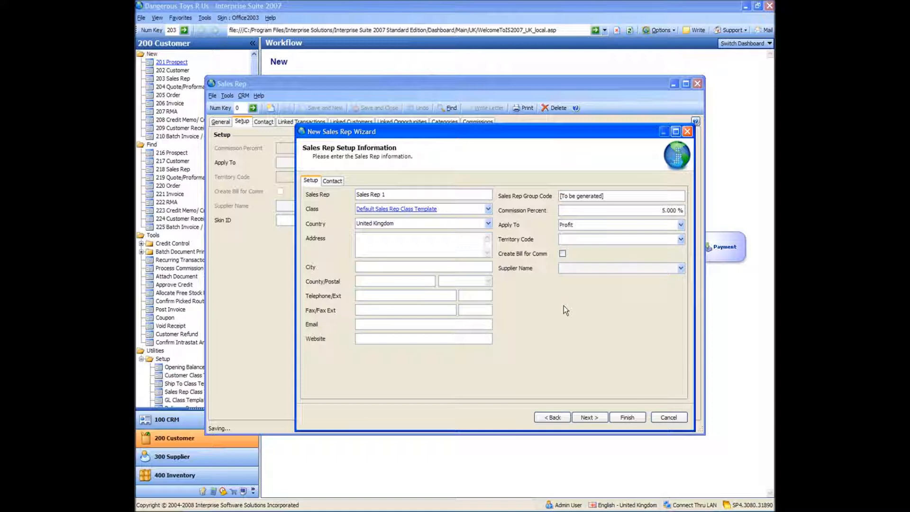
click(626, 417)
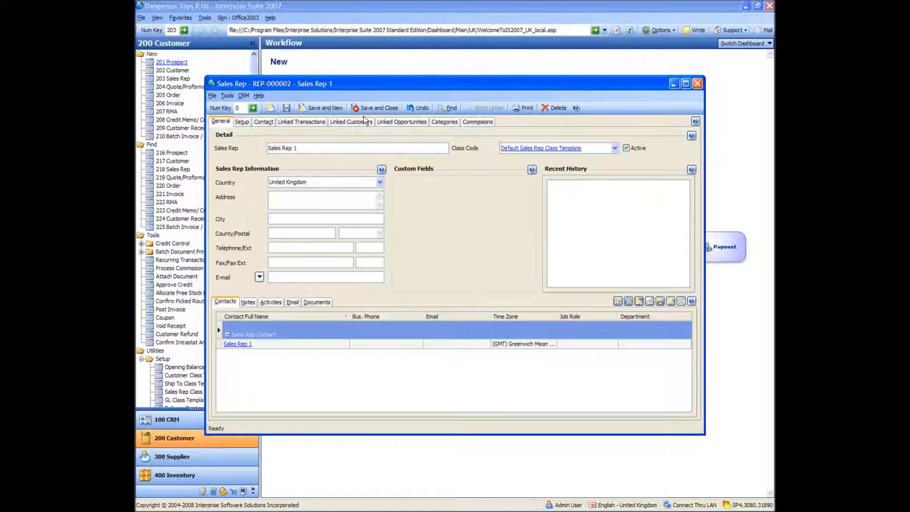
Save the Sales Rep 1 record and close the remaining blank Sales Rep form.
click(374, 108)
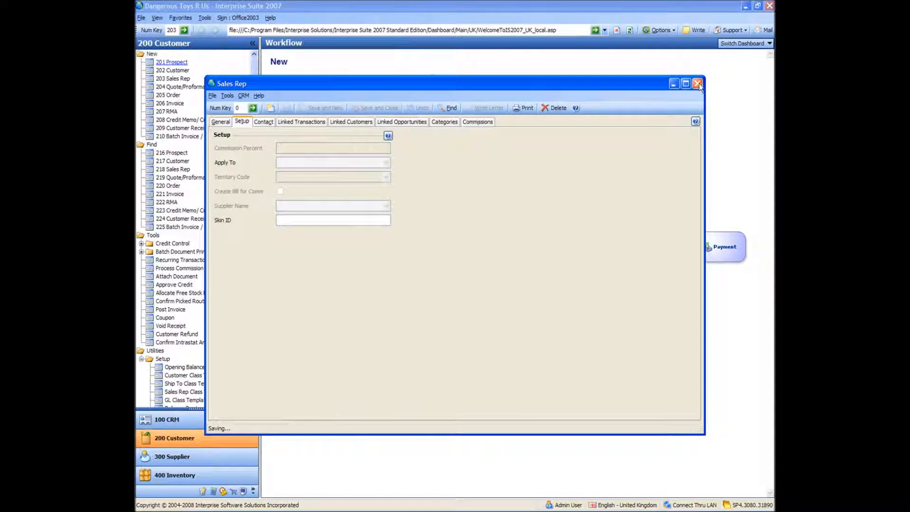
click(220, 122)
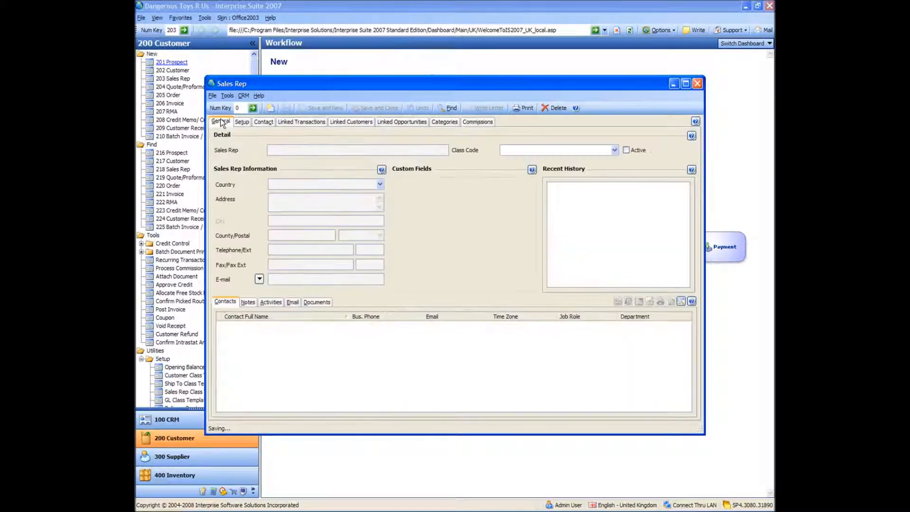
click(698, 84)
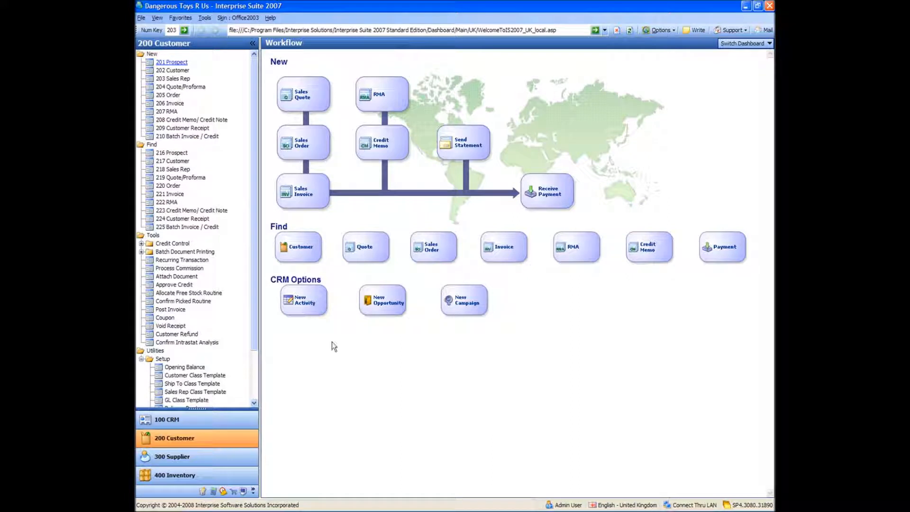
Find the existing sales reps, view the Super Sales Agent record, and look over both entries in the list.
click(166, 171)
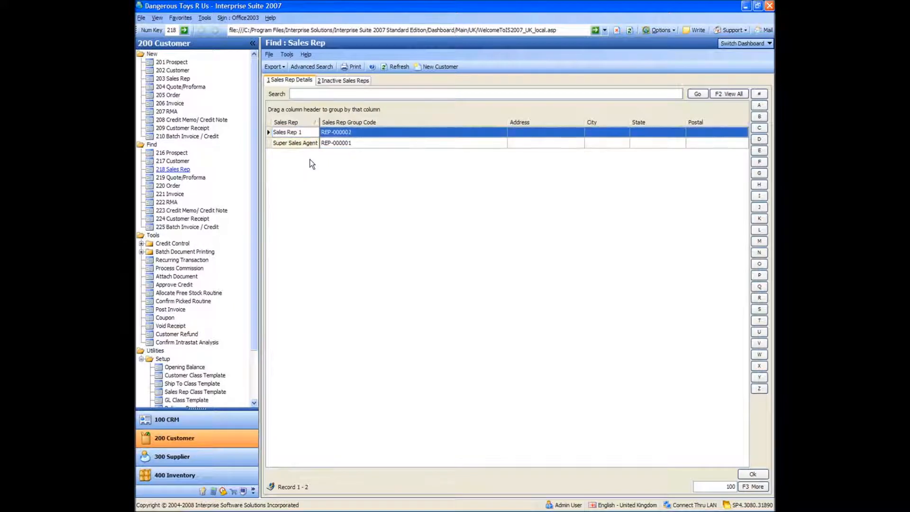
double_click(306, 143)
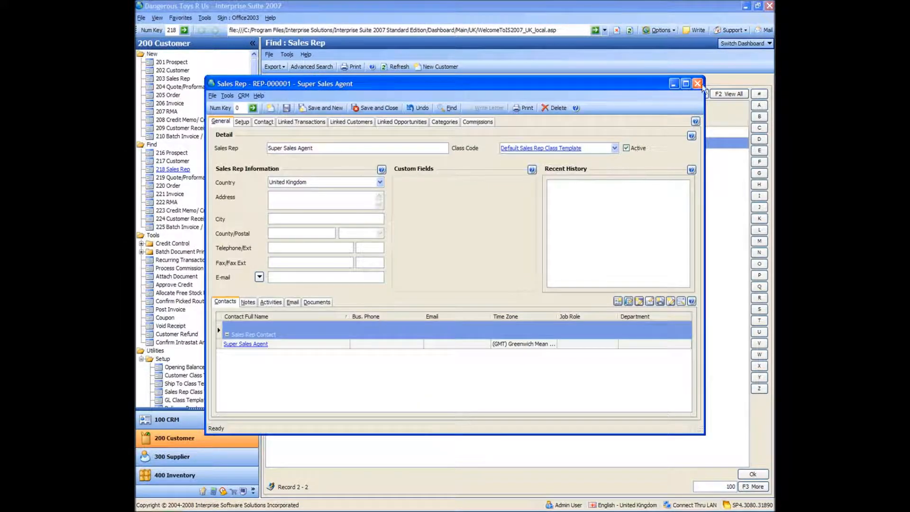
click(697, 85)
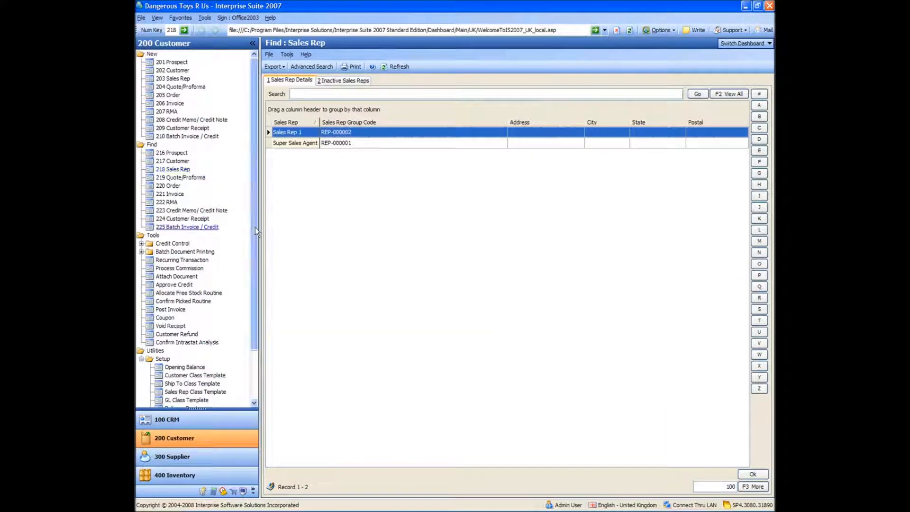
click(307, 143)
click(306, 135)
click(306, 143)
click(306, 135)
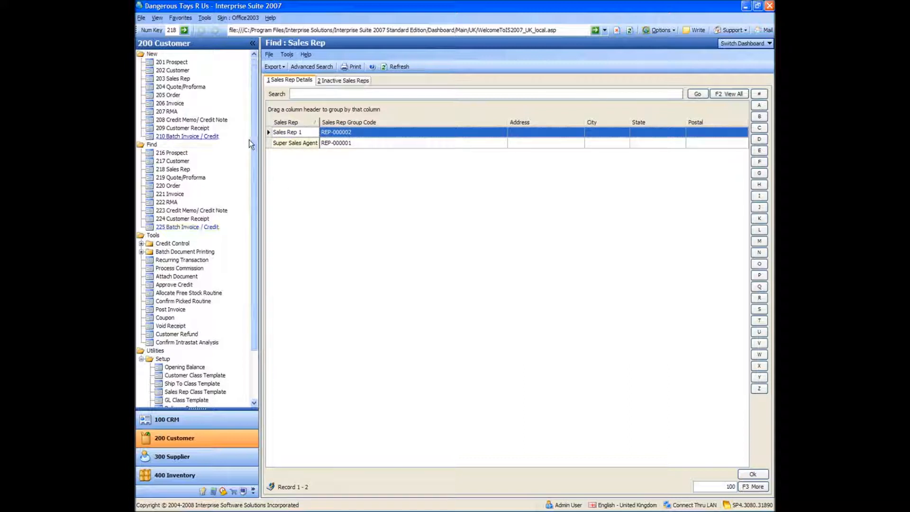
Find the existing customers and look through the entries in the active customer list.
click(171, 162)
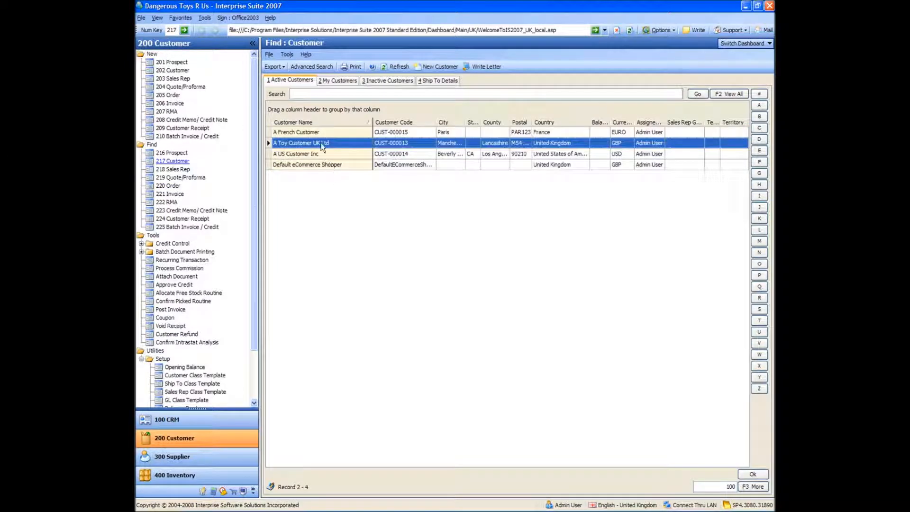
click(322, 135)
click(320, 146)
click(321, 157)
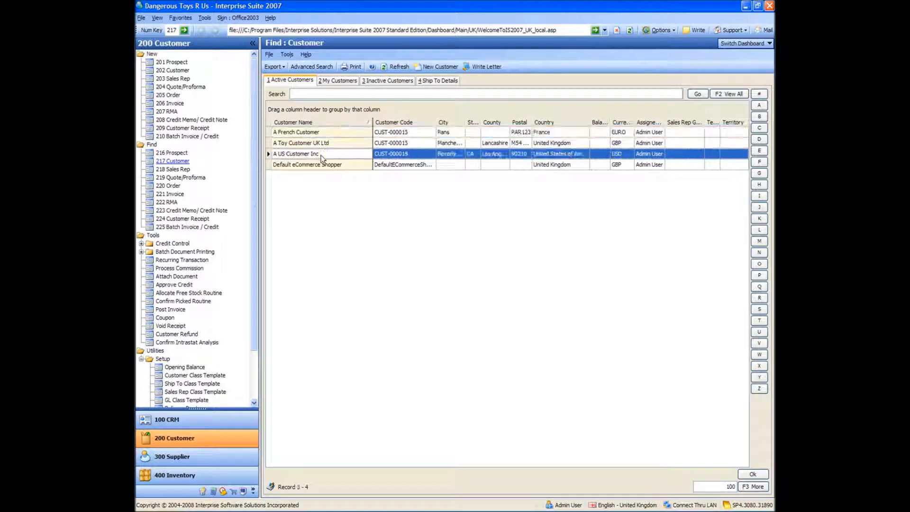
click(303, 166)
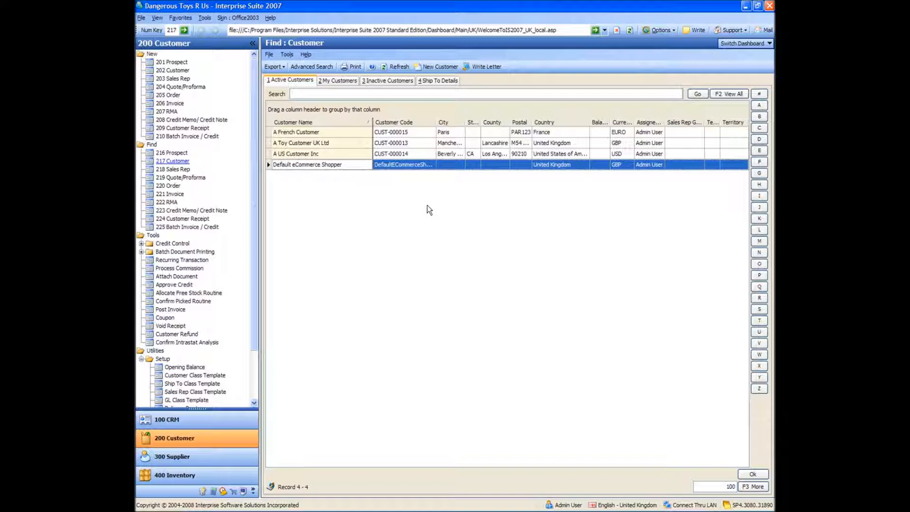
click(338, 151)
click(339, 144)
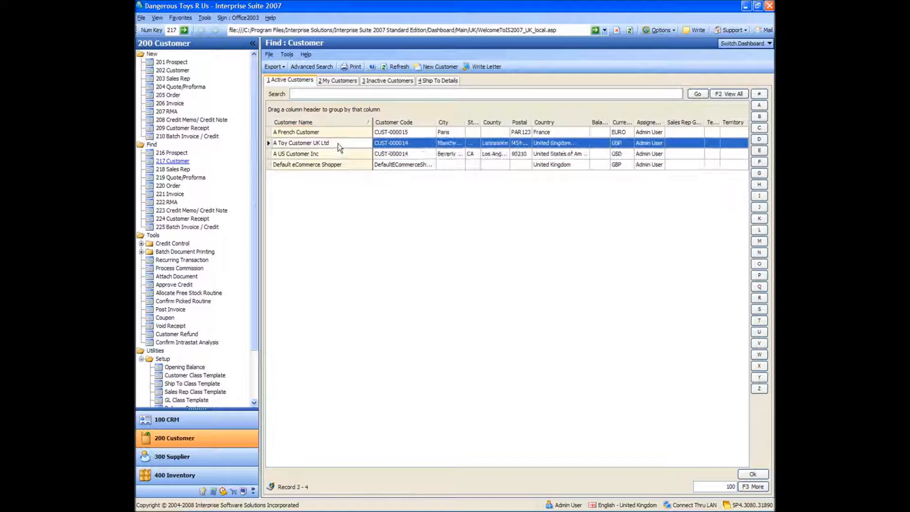
click(338, 134)
Assign Super Sales Agent as the sales rep group for A French Customer and save, updating all ship-to details as well.
double_click(340, 133)
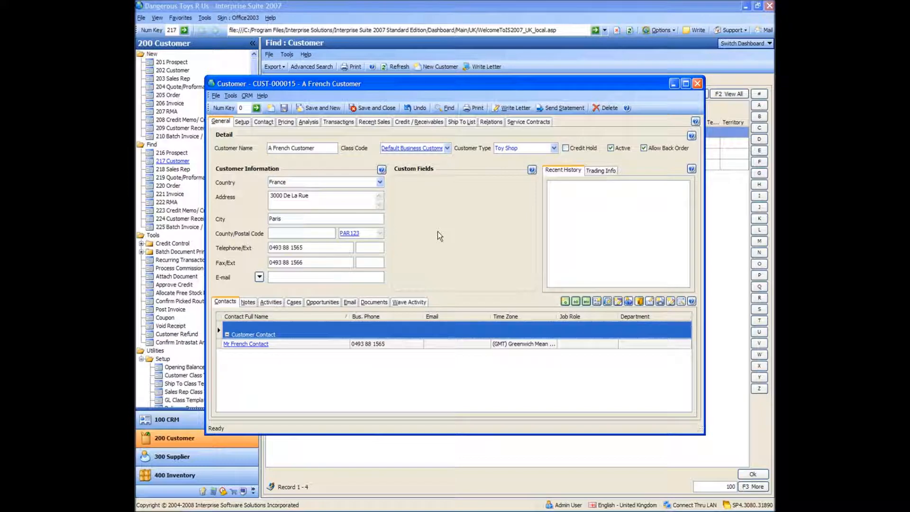
click(242, 124)
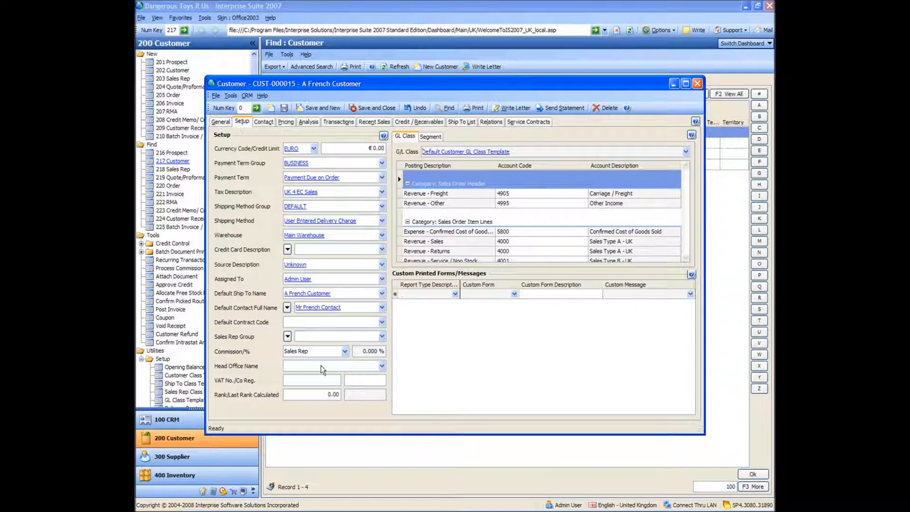
click(382, 337)
double_click(329, 211)
click(373, 107)
click(498, 352)
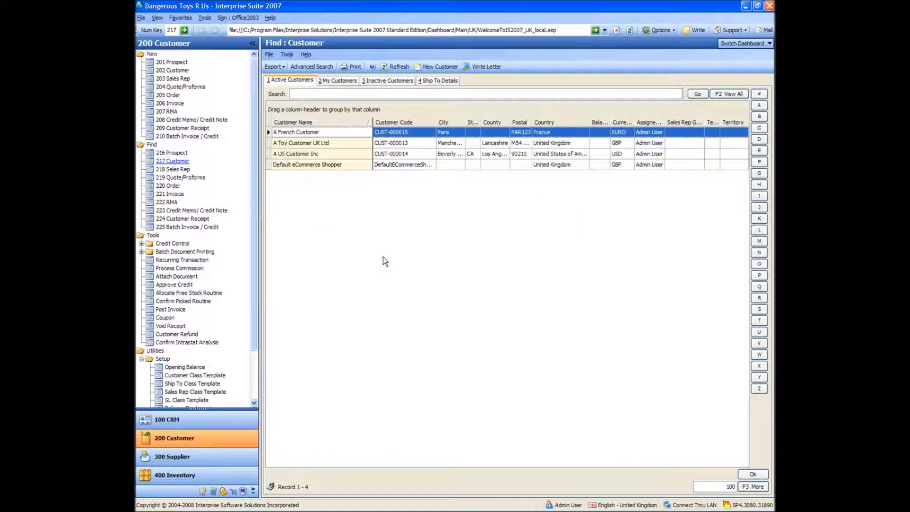
Assign Super Sales Agent as the sales rep group for A Toy Customer UK Ltd and save, updating all ship-to details as well.
double_click(306, 143)
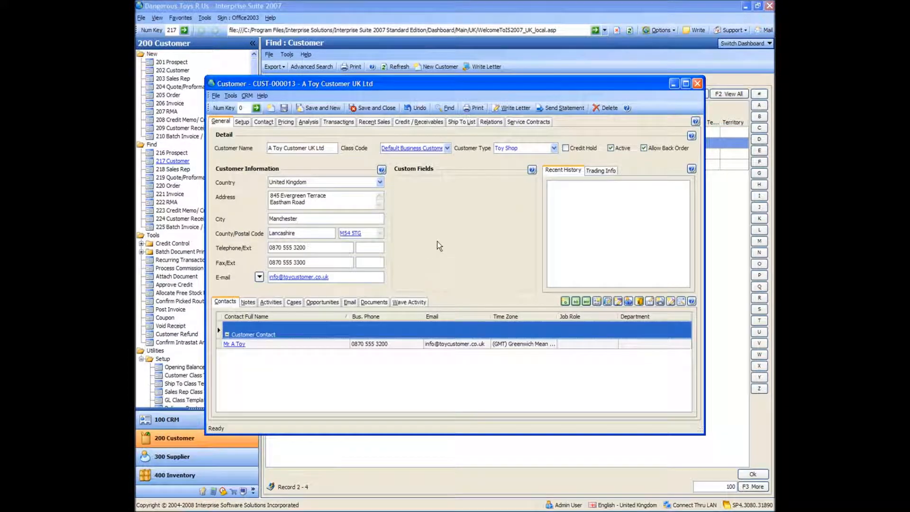
click(242, 123)
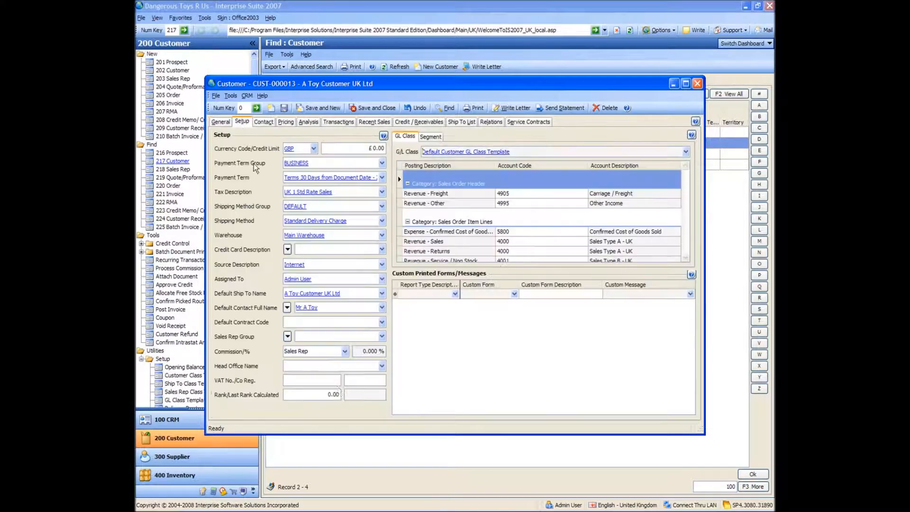
click(382, 336)
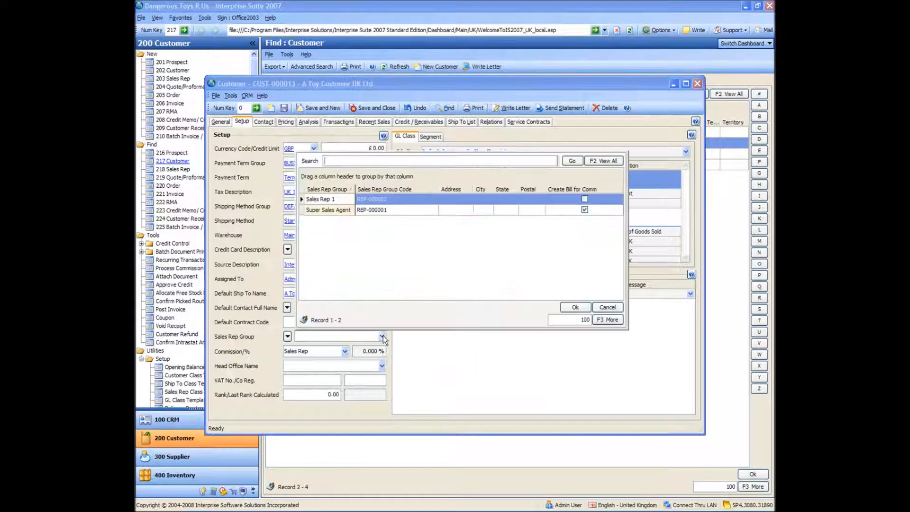
double_click(333, 211)
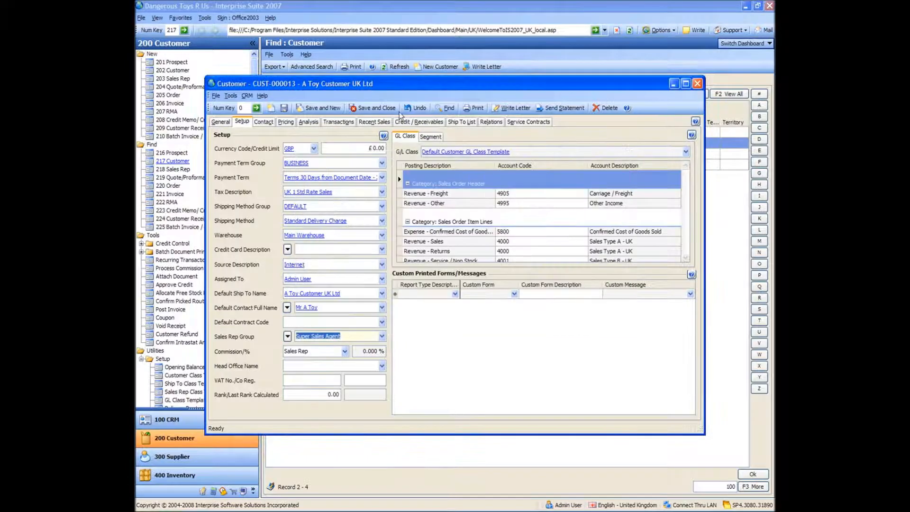
click(380, 111)
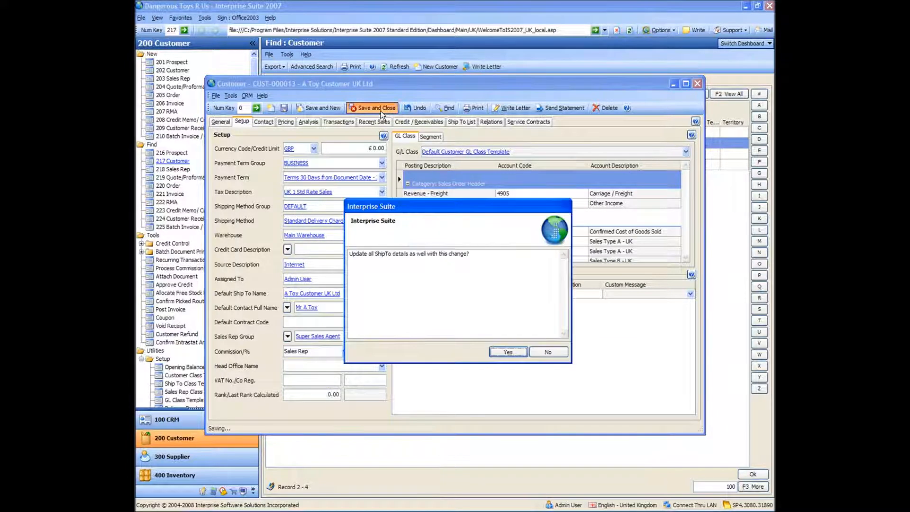
click(506, 352)
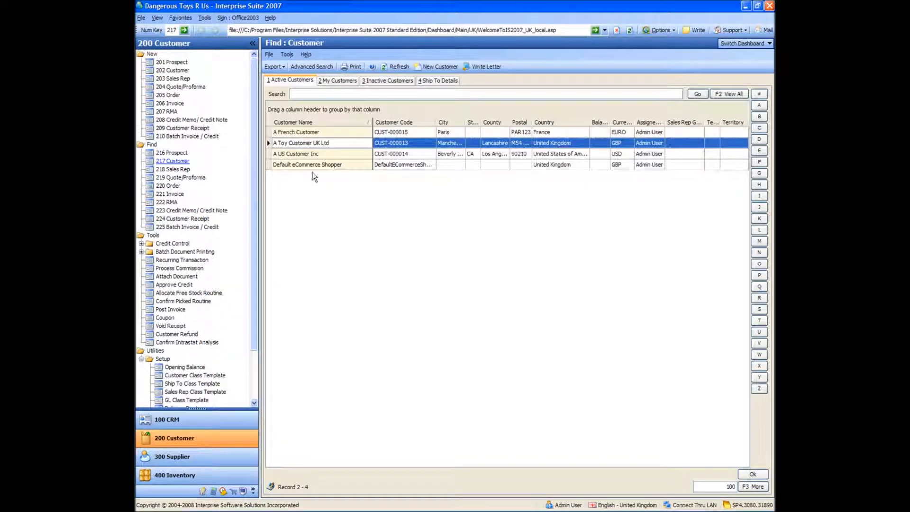
Assign Super Sales Agent as the sales rep group for A US Customer Inc and save, updating all ship-to details as well.
double_click(283, 154)
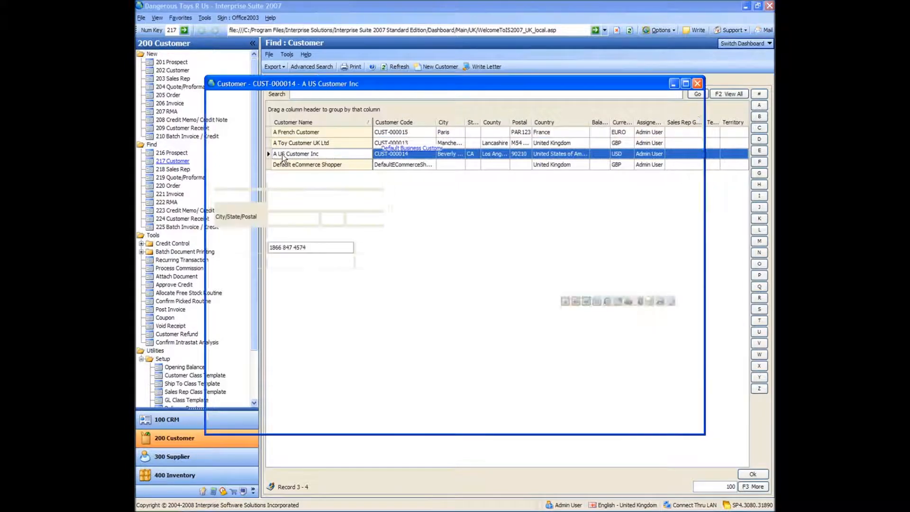
click(243, 122)
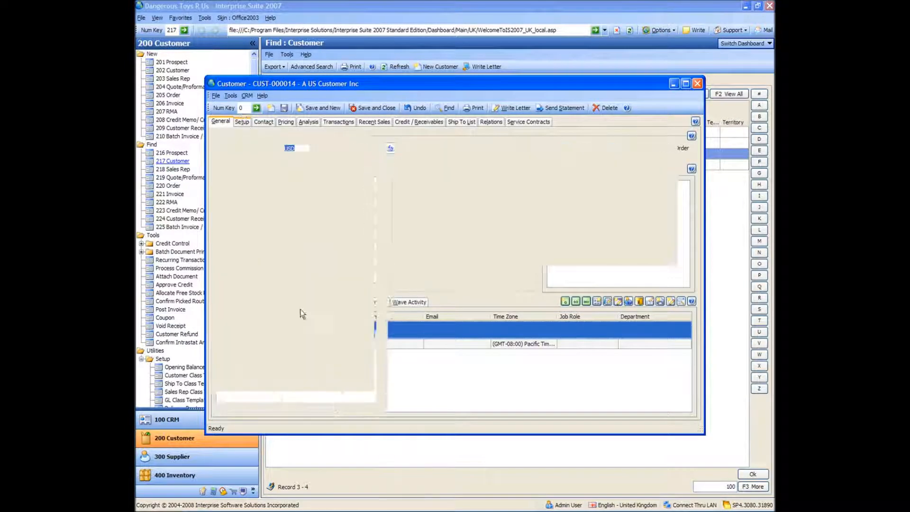
click(382, 336)
double_click(317, 210)
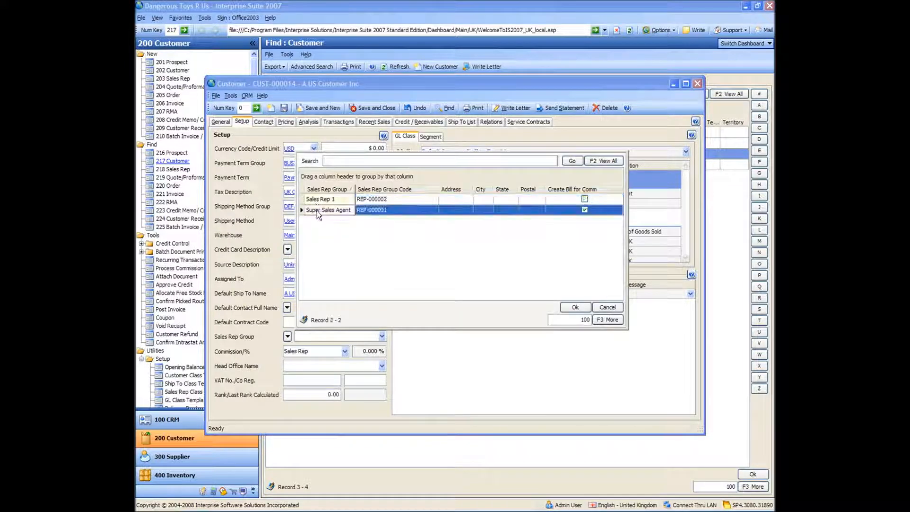
click(372, 108)
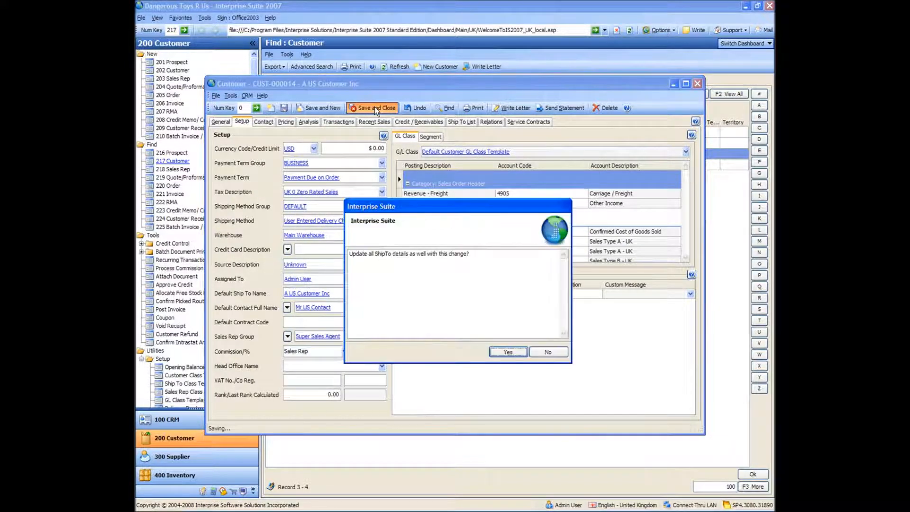
click(508, 352)
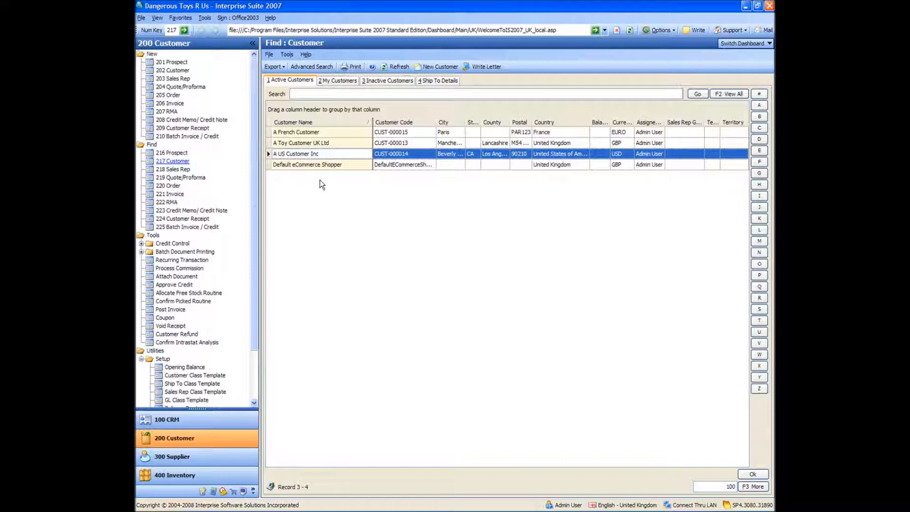
Open the customer opening balance entry and add an opening invoice line for A Toy Customer UK Ltd.
drag(256, 228, 252, 318)
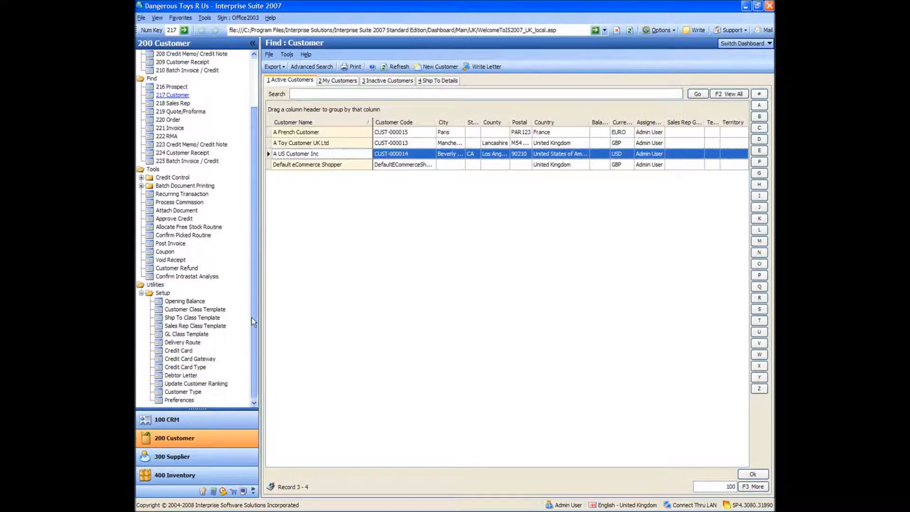
click(184, 303)
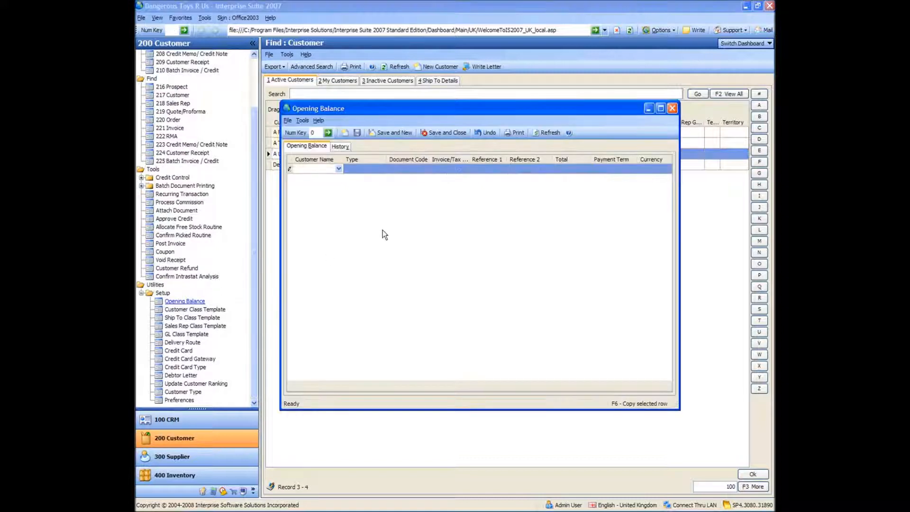
click(339, 169)
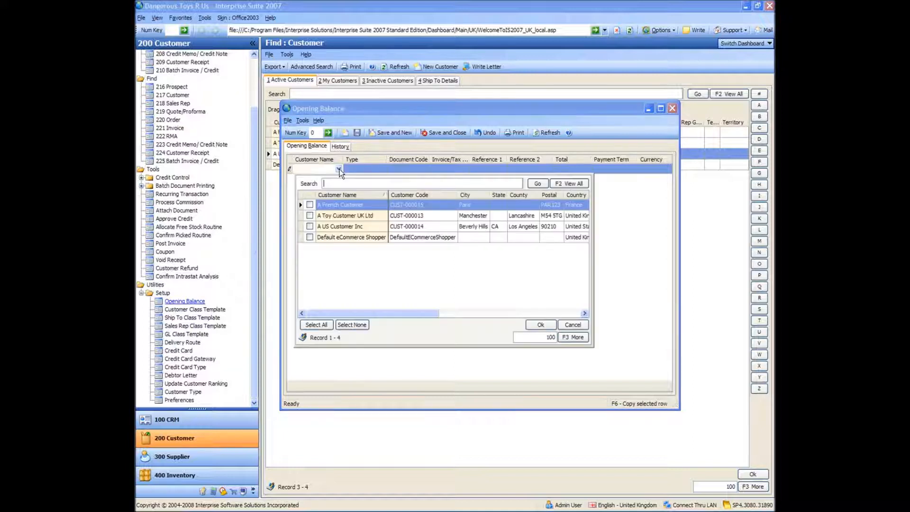
click(310, 216)
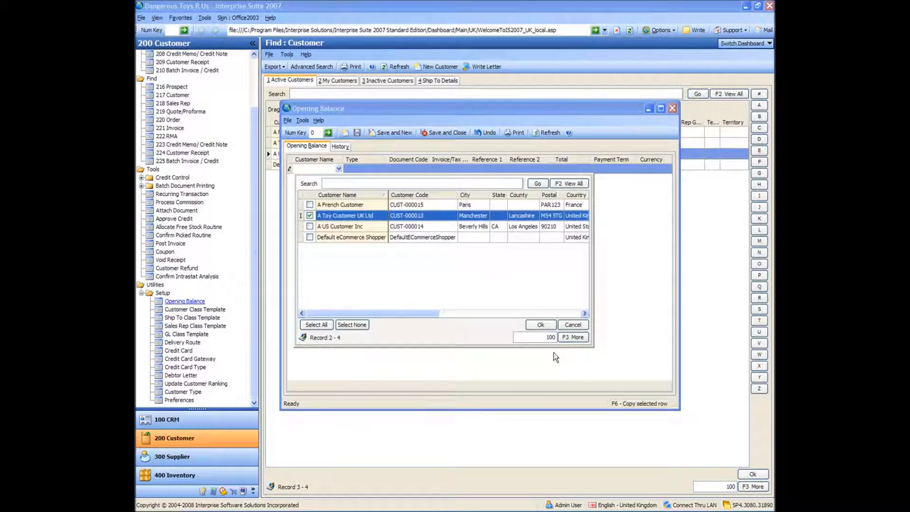
click(540, 325)
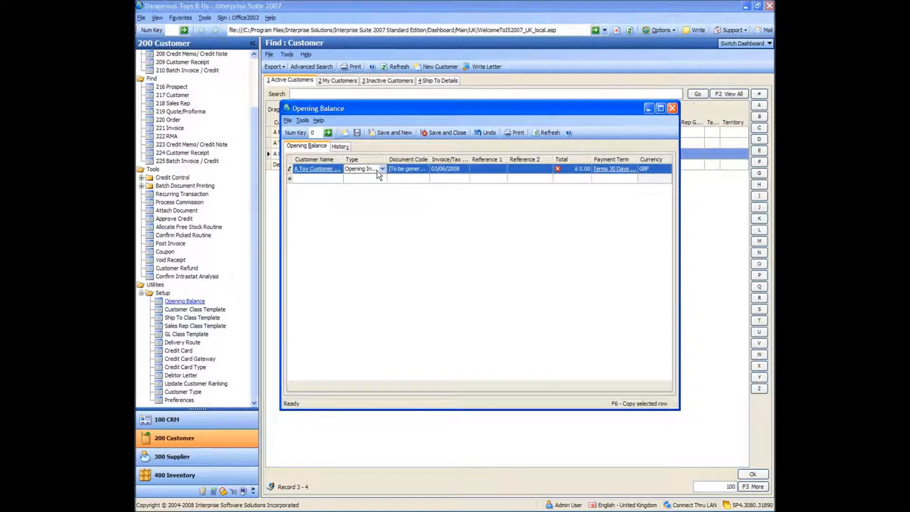
Give the opening invoice the document code INV-001 and set its invoice date to 01/11/2007.
click(417, 170)
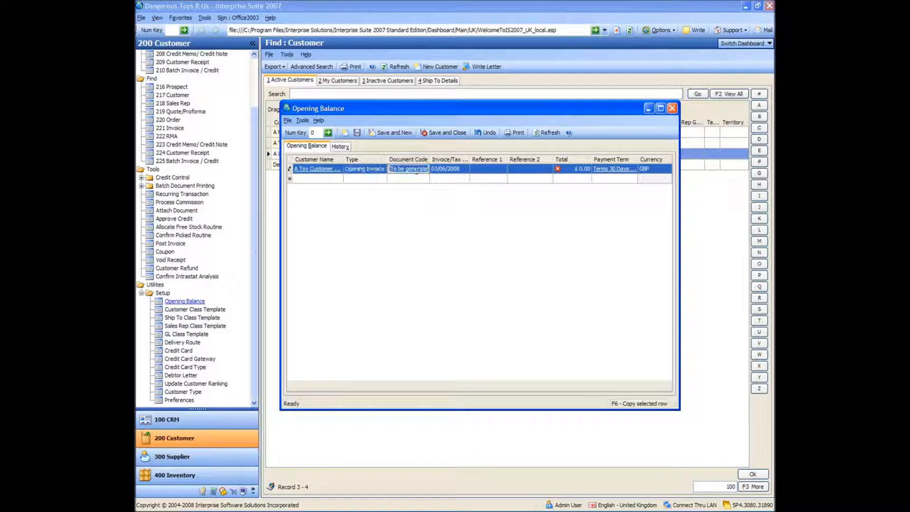
text(INV-001)
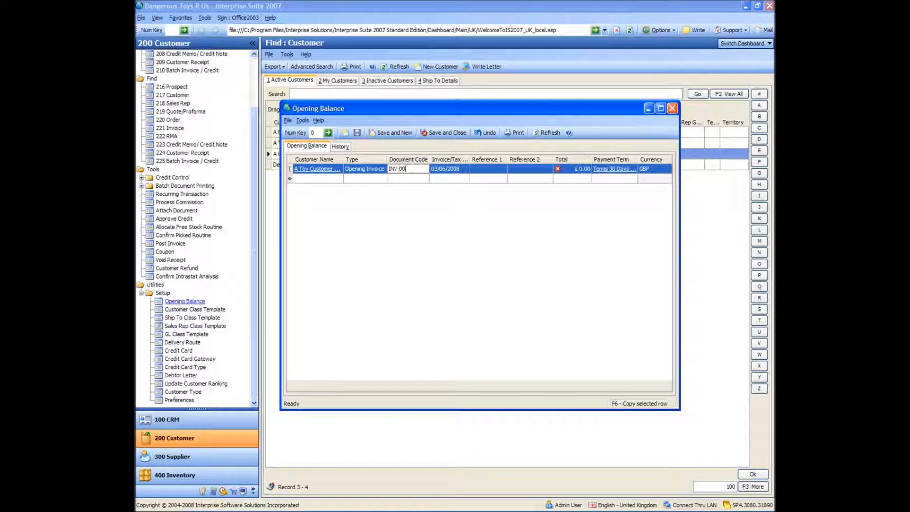
key(Tab)
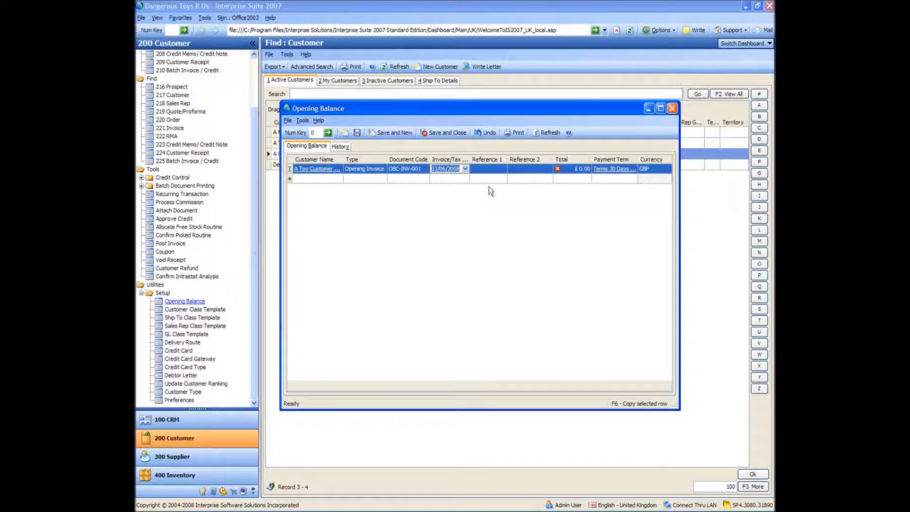
click(465, 170)
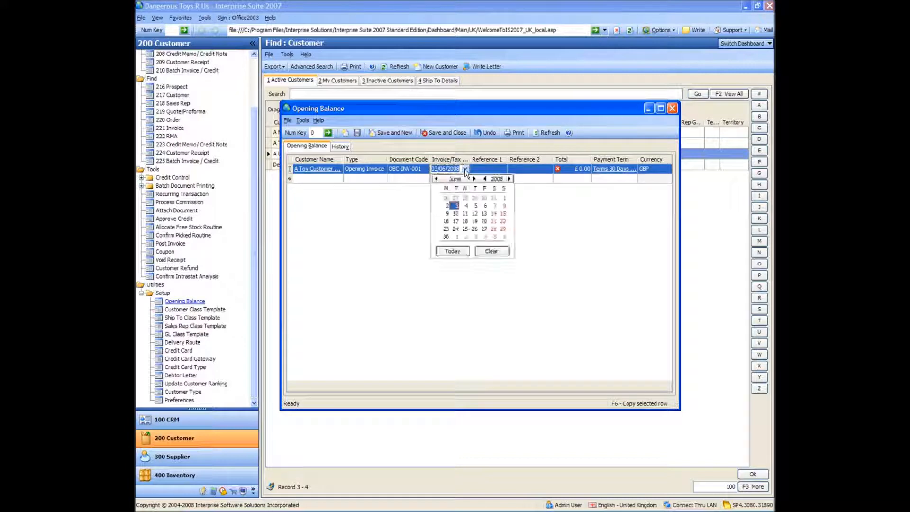
click(436, 179)
click(436, 178)
click(436, 179)
click(436, 178)
click(437, 179)
click(436, 178)
click(436, 179)
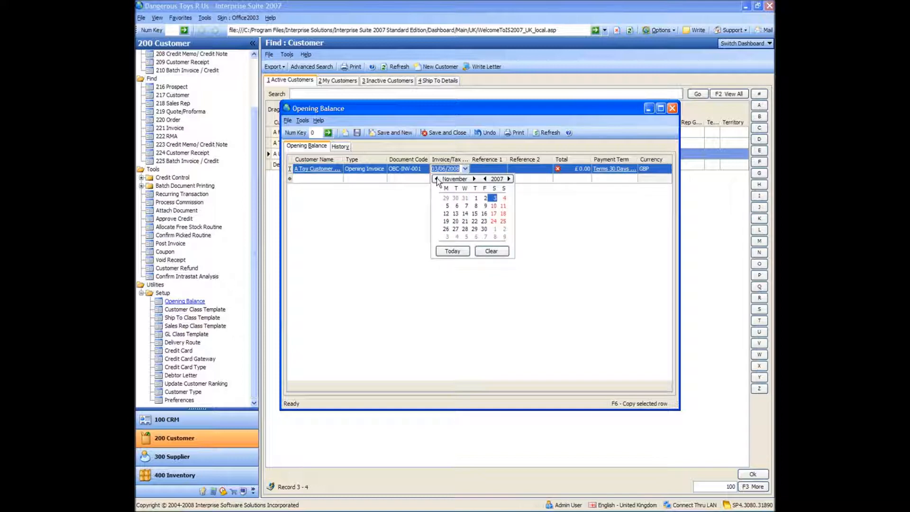
click(476, 198)
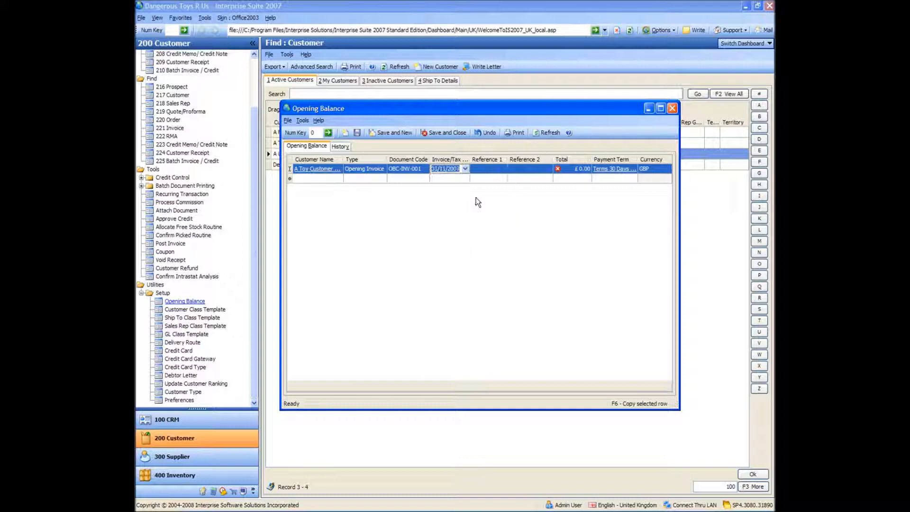
Enter Verbal as the first reference of the opening invoice and set its total to £100.
click(494, 170)
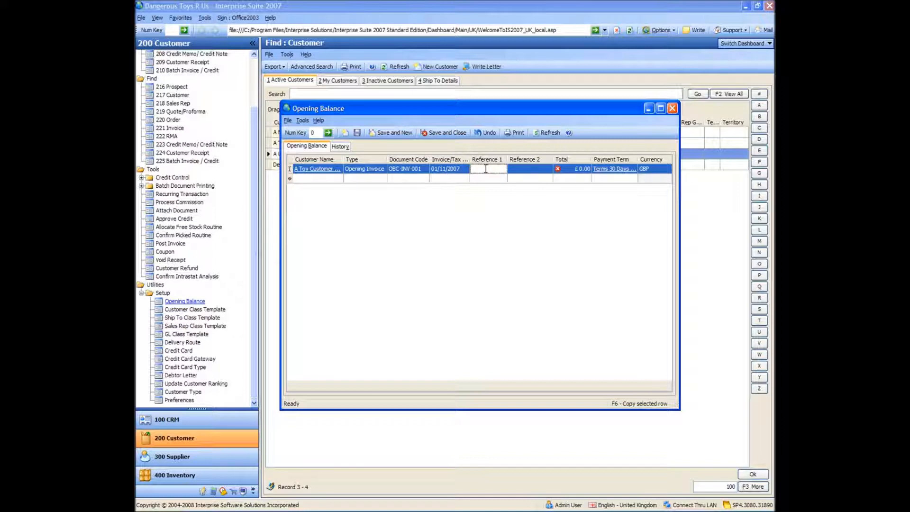
text(Verbal)
key(Tab)
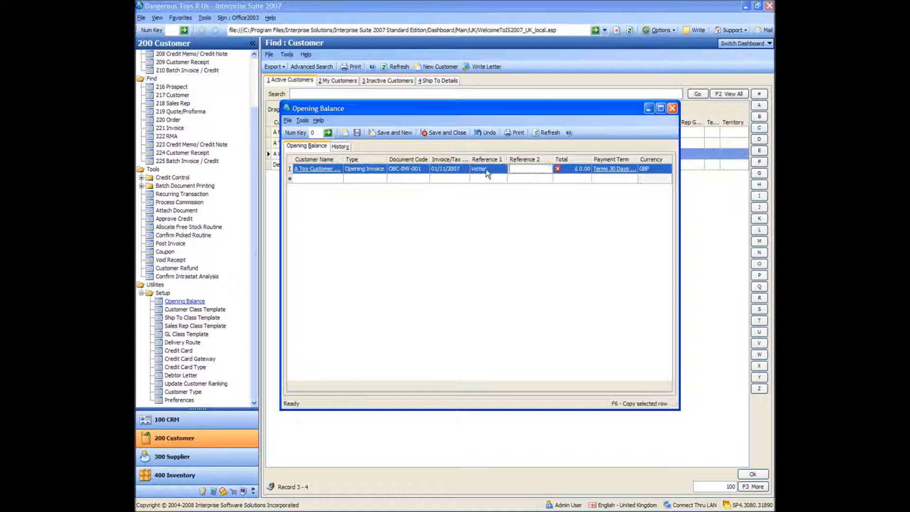
key(Tab)
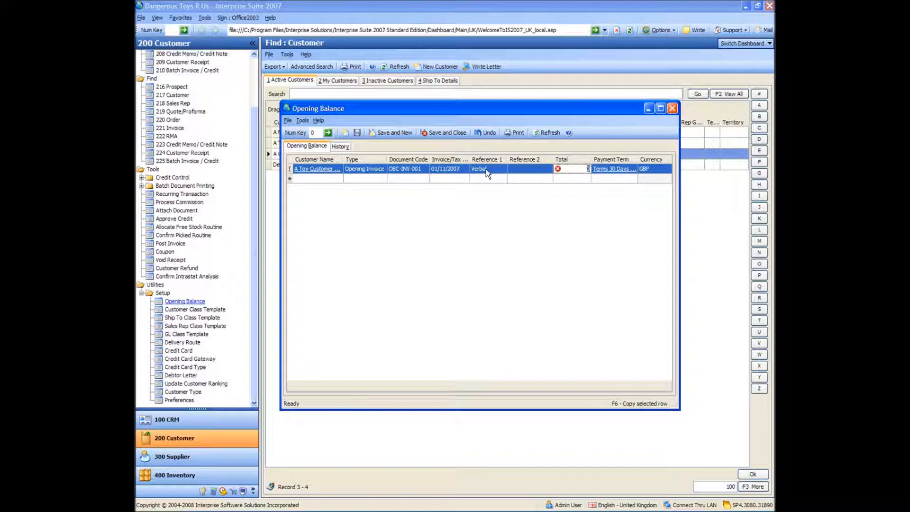
text(100)
key(Tab)
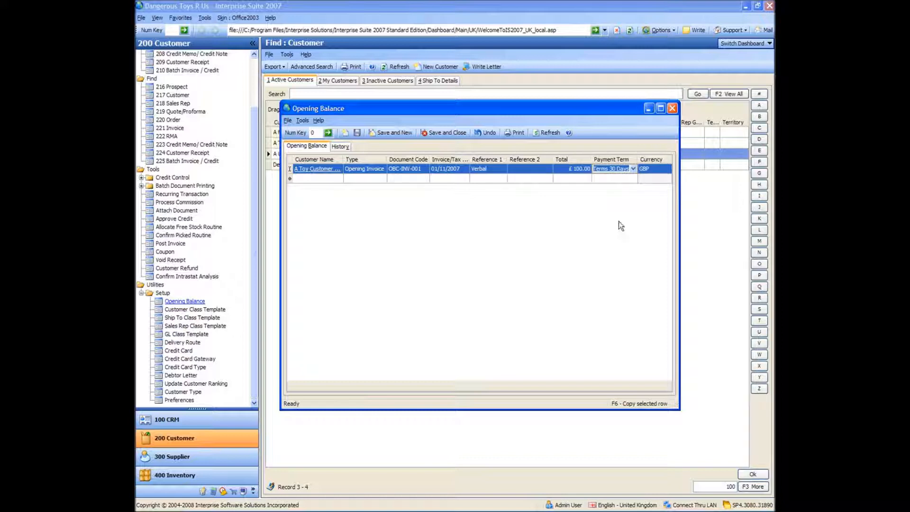
Duplicate the opening invoice line and give the copy the document code INV-002.
click(491, 234)
key(F6)
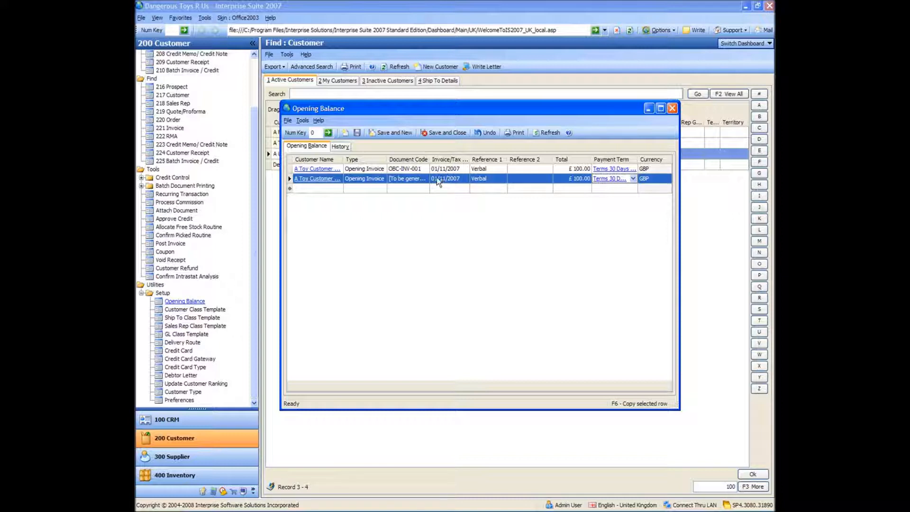
click(419, 180)
text(IN)
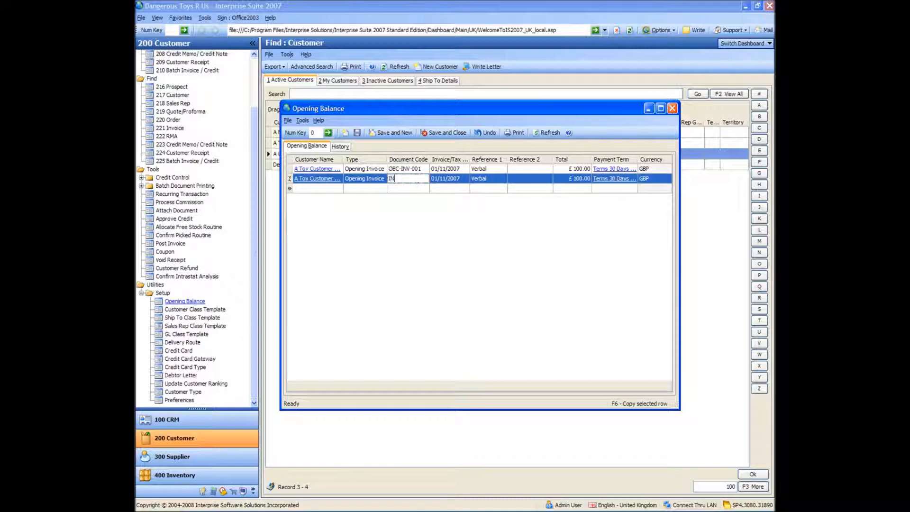
text(V-002)
key(Tab)
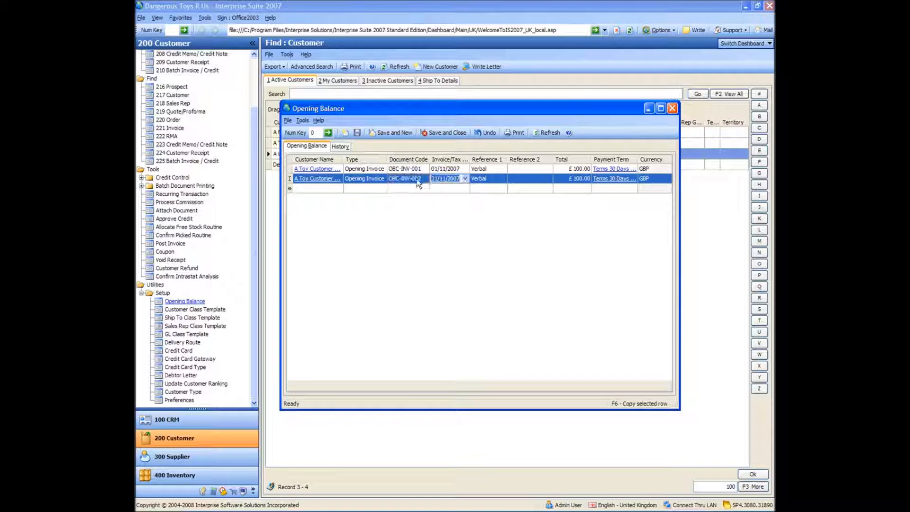
Set the second opening invoice's date to 07/11/2007 and its total to £200.
click(465, 179)
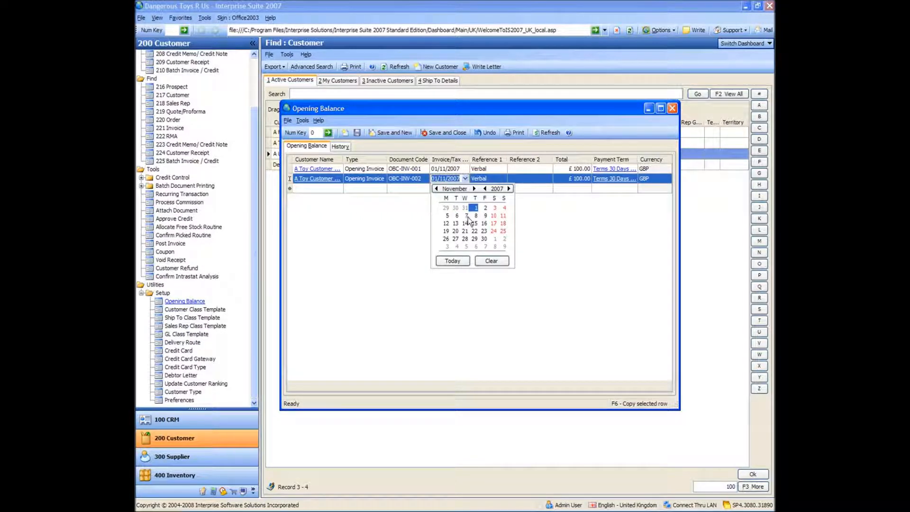
click(467, 216)
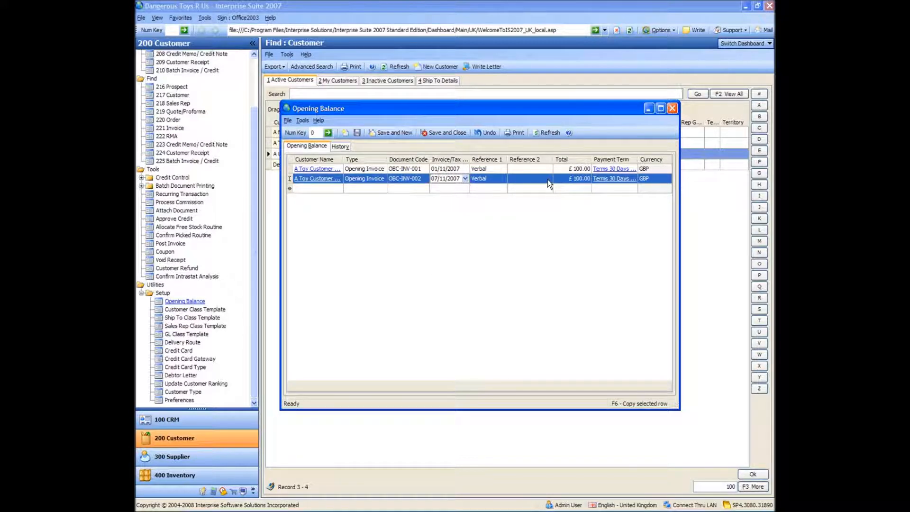
click(578, 178)
text(200)
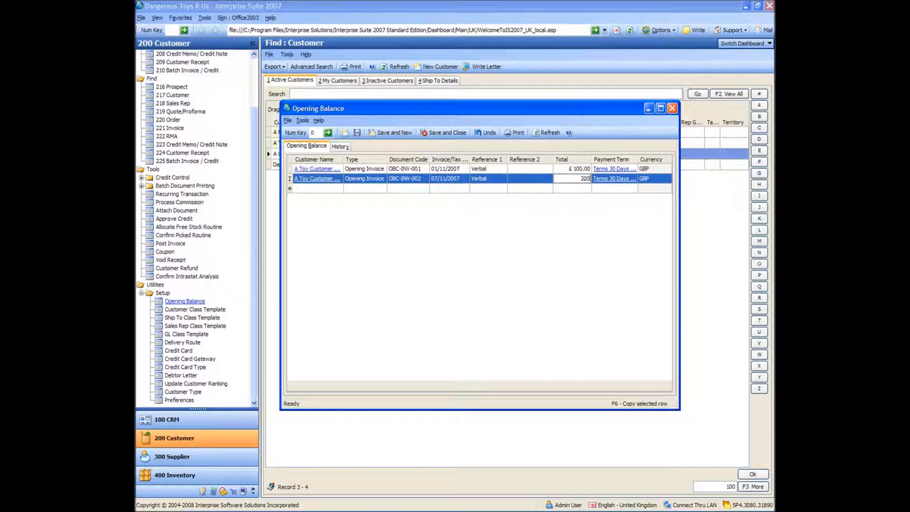
key(Tab)
Add another opening balance line for A Toy Customer UK Ltd and set its type to Opening Credit.
click(338, 190)
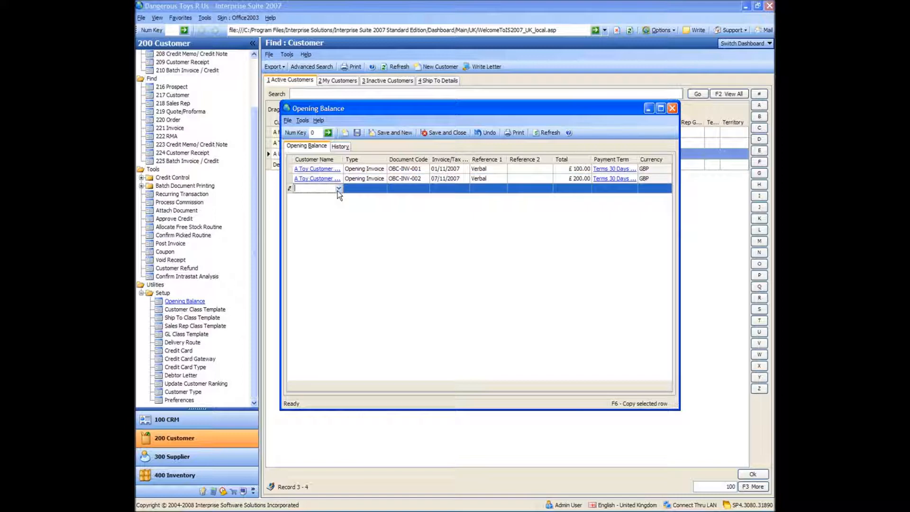
click(338, 189)
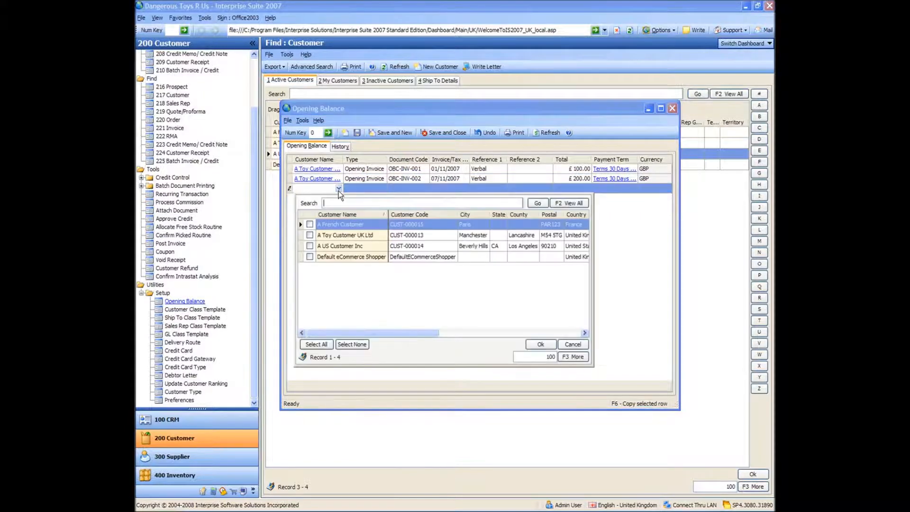
click(322, 235)
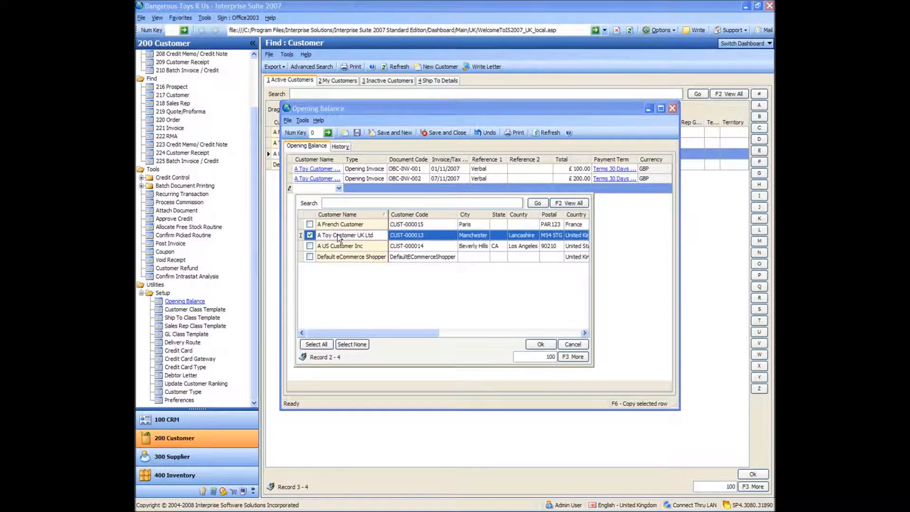
double_click(341, 235)
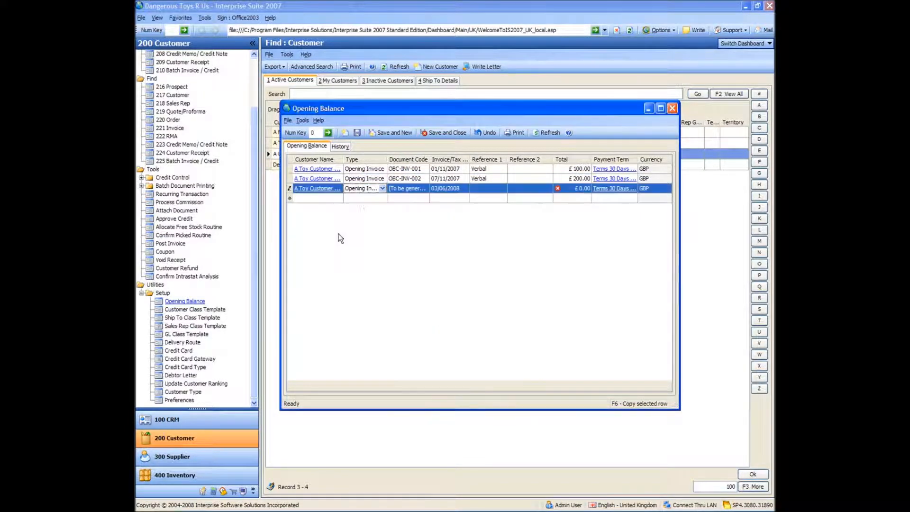
click(381, 188)
click(364, 207)
Give the opening credit the document code SC-001 and set its date to 01/12/2007.
click(422, 188)
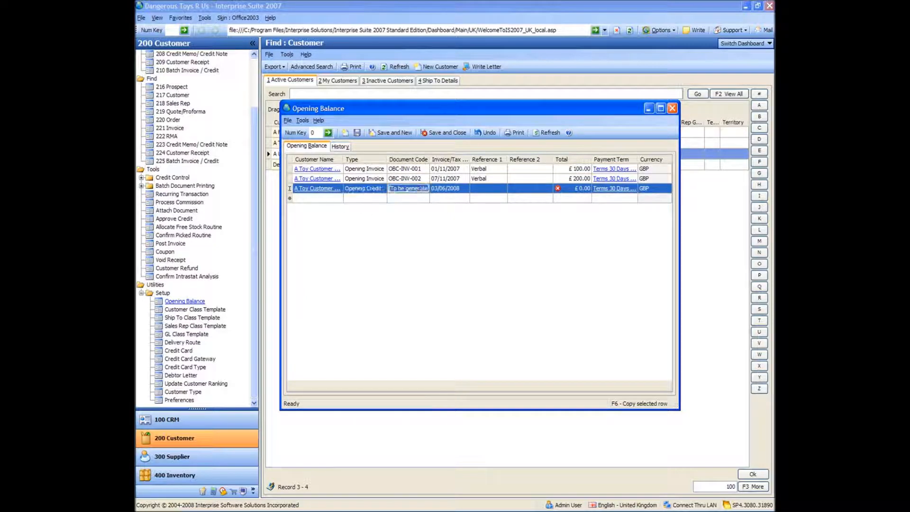
text(SC)
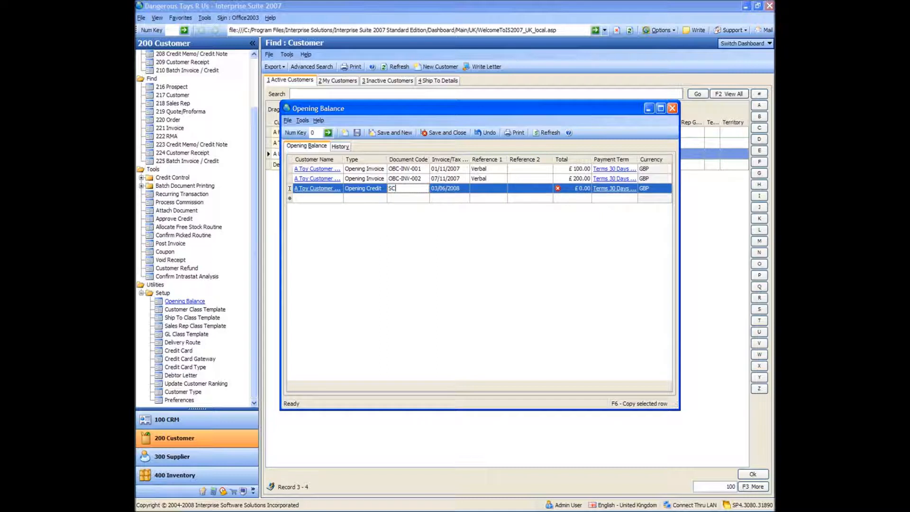
text(-001)
key(Tab)
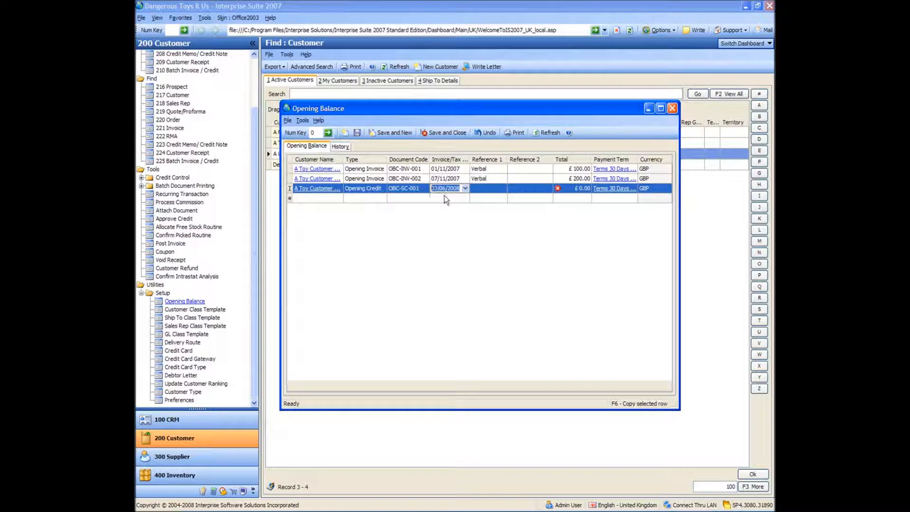
click(466, 189)
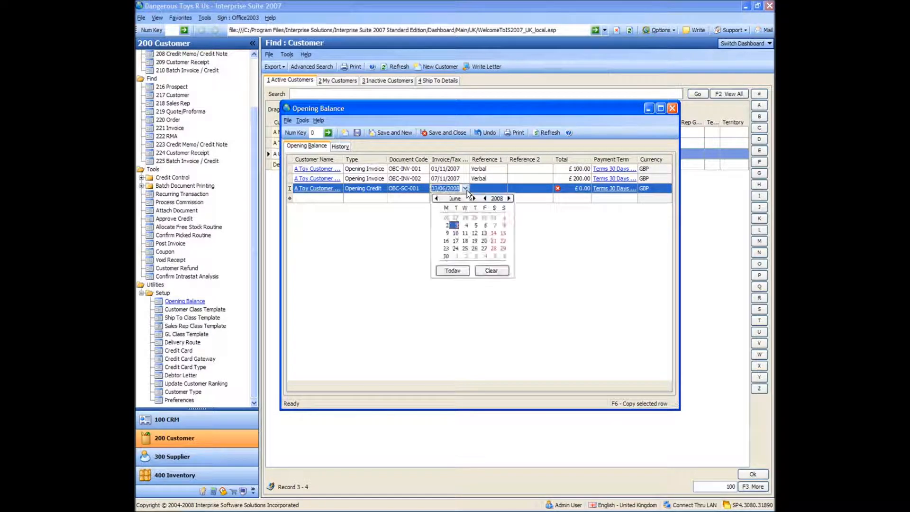
click(436, 199)
click(436, 199)
click(436, 199)
click(436, 199)
click(436, 199)
click(437, 199)
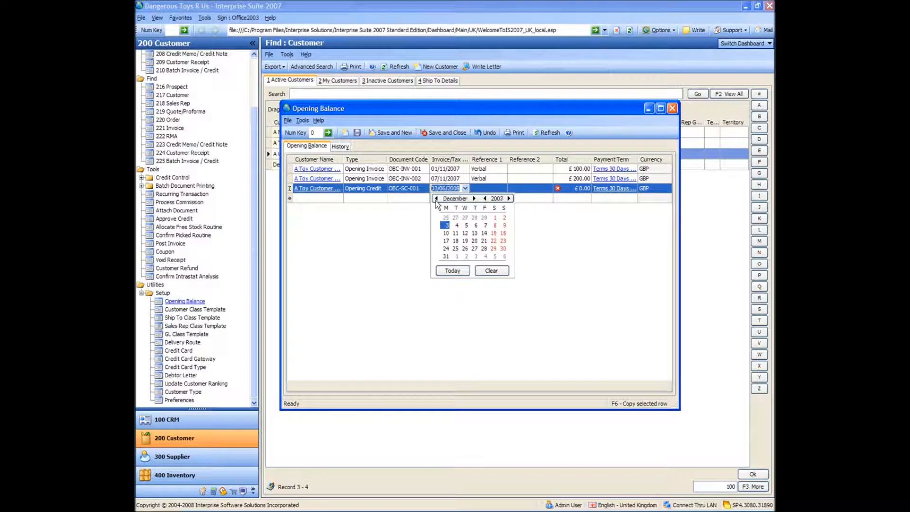
click(496, 217)
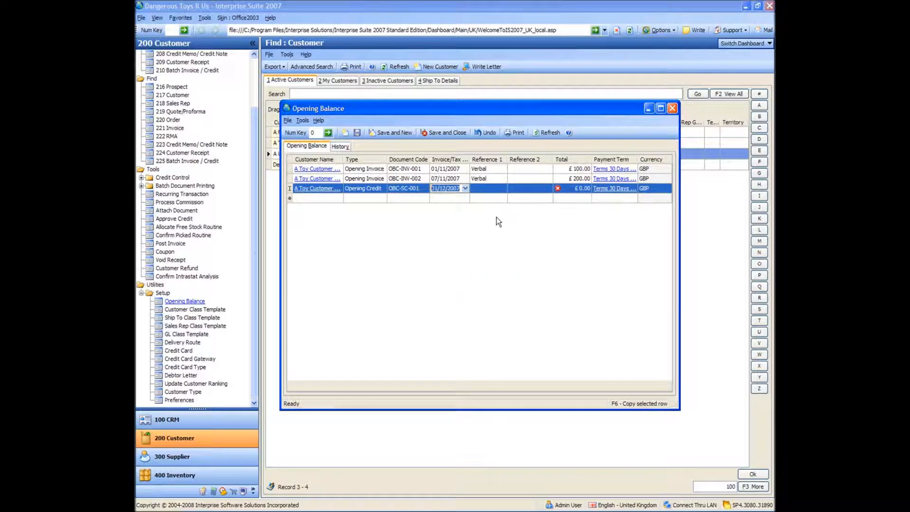
Set the opening credit's total to £50, leaving its references blank, and start a new opening balance line.
click(497, 188)
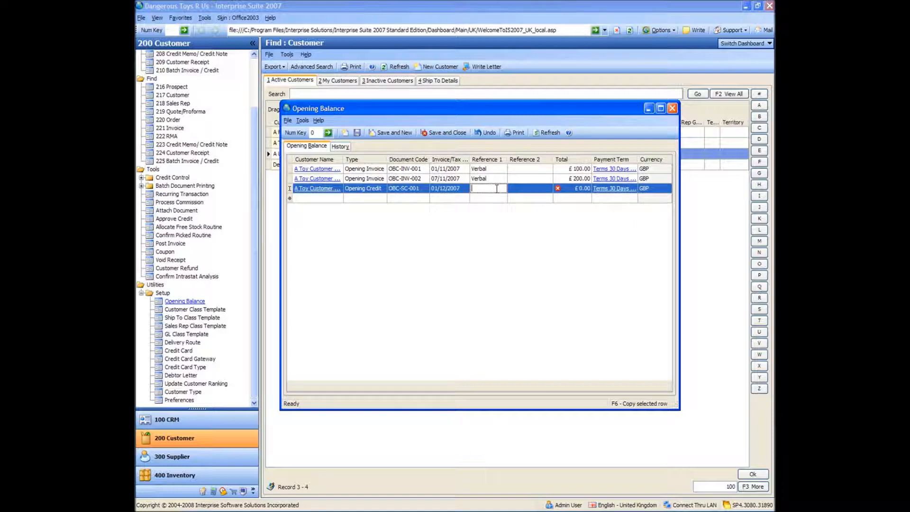
click(568, 189)
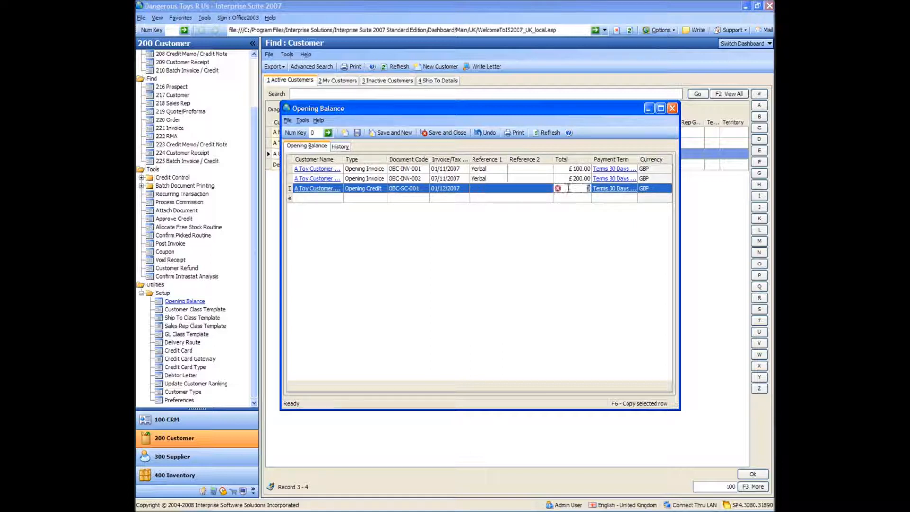
text(50 50)
key(Tab)
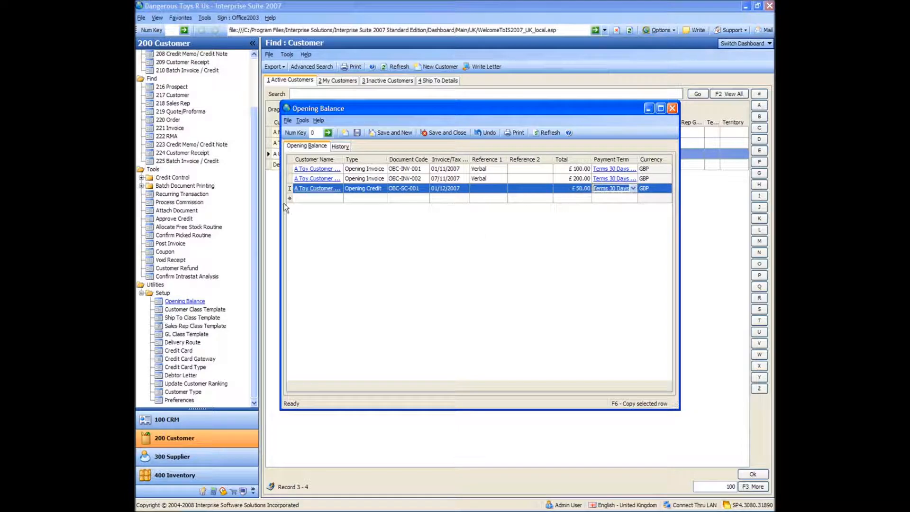
click(317, 198)
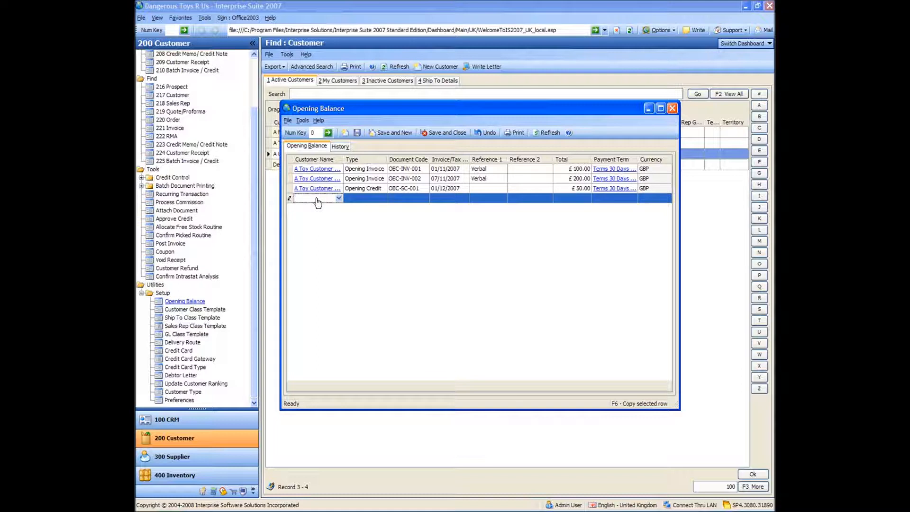
Add an opening invoice line for A French Customer with the document code INV-003.
click(338, 198)
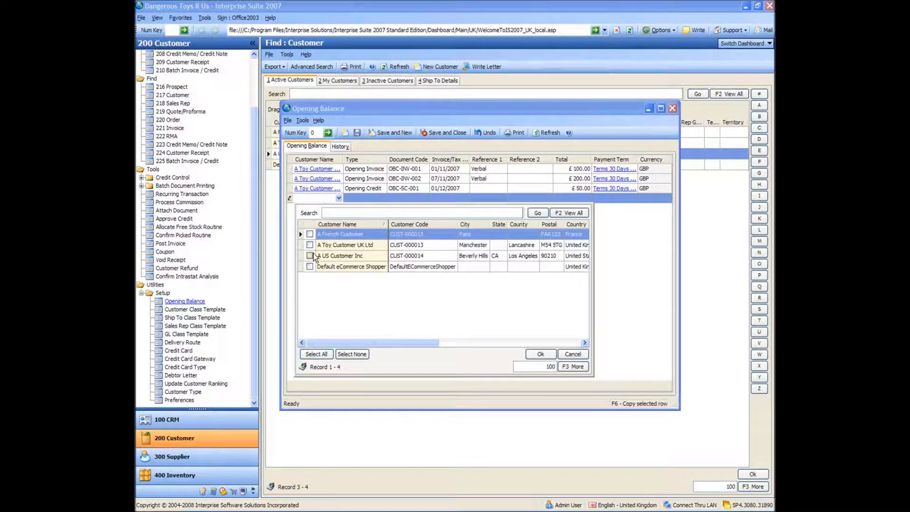
click(310, 234)
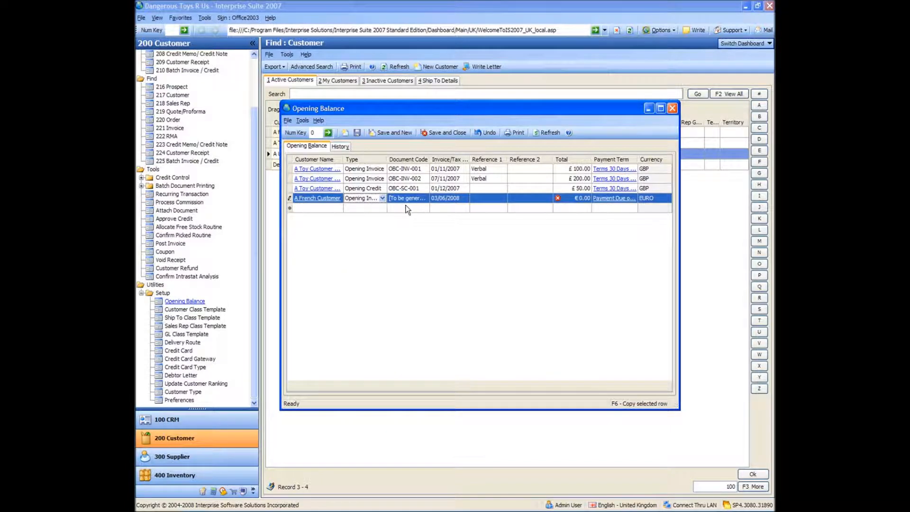
click(420, 201)
text(INV)
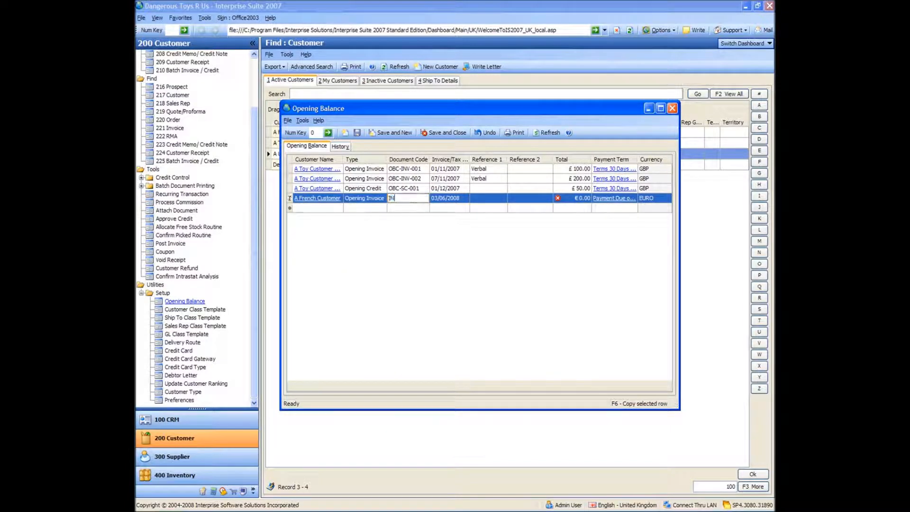
text(-003)
key(Tab)
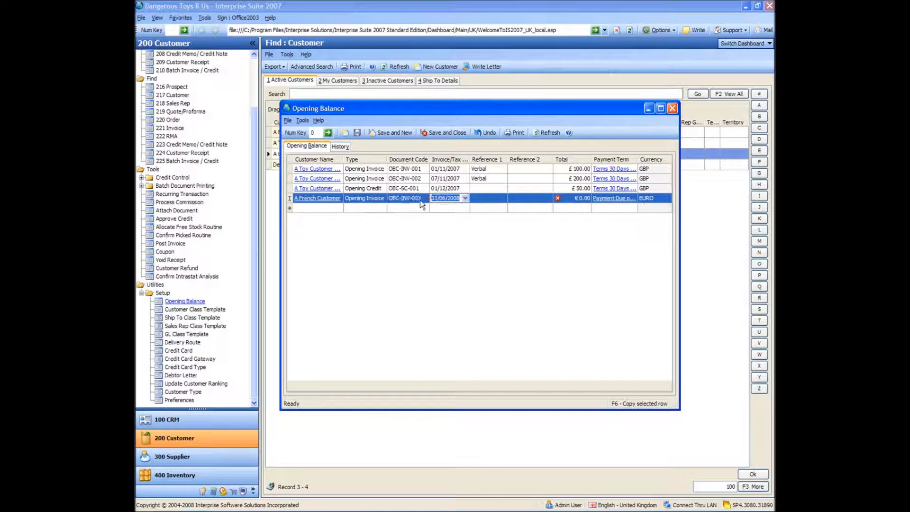
Set the French customer's opening invoice date to 14/12/2007.
click(465, 199)
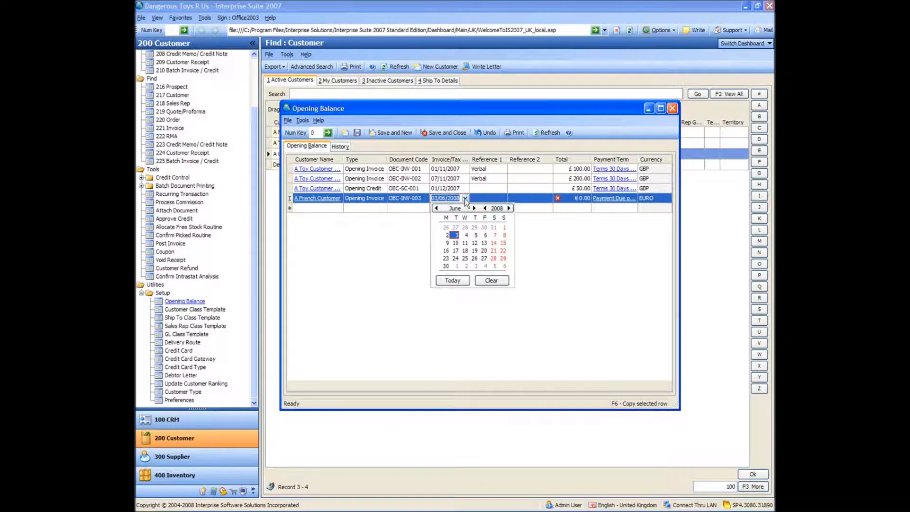
click(436, 208)
click(437, 208)
click(436, 208)
click(436, 208)
click(436, 209)
click(436, 208)
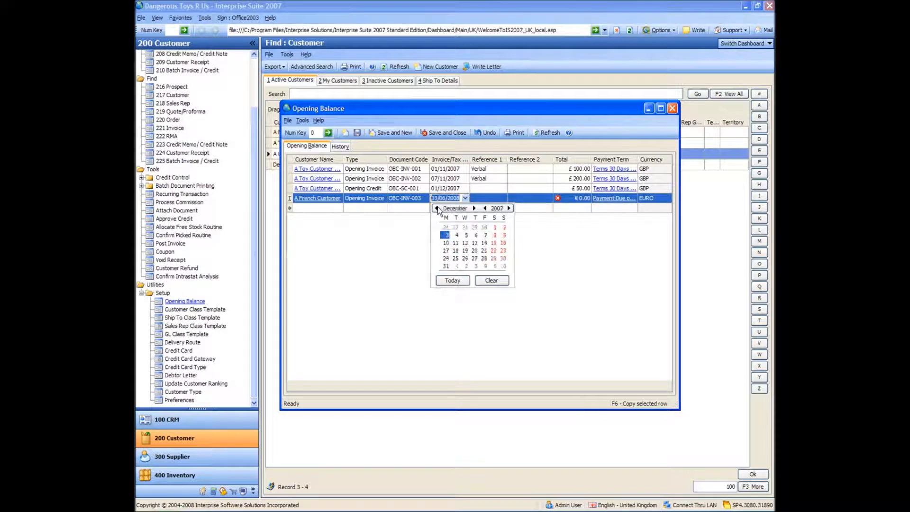
click(484, 243)
Enter 123 as the French customer's first invoice reference and set the invoice total to €1,000.
click(492, 198)
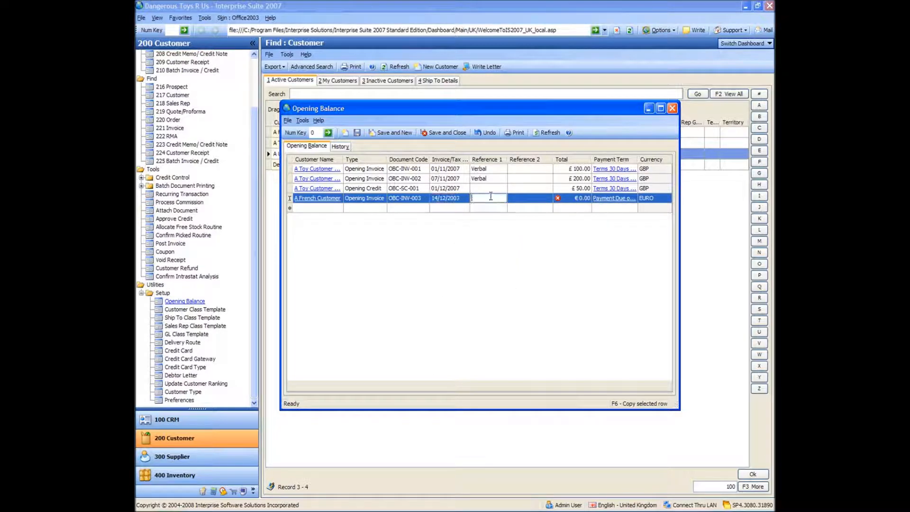
text(123)
key(Tab)
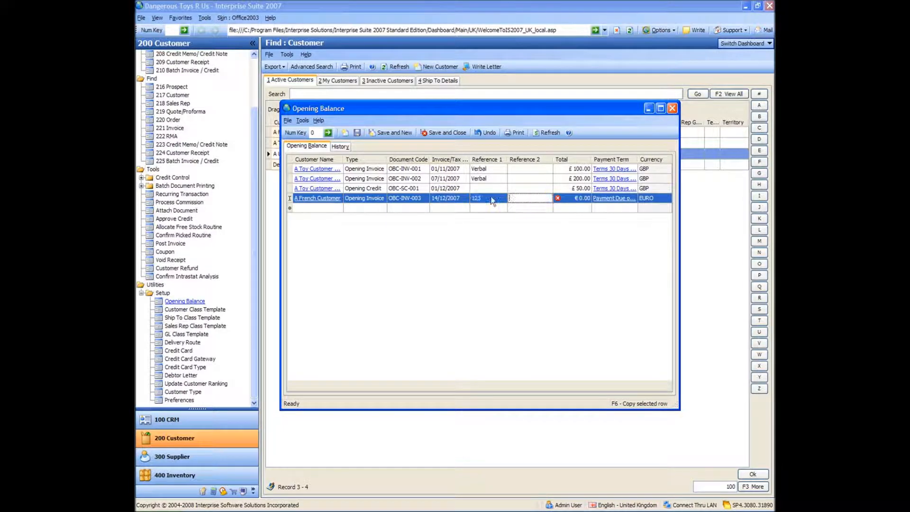
click(571, 198)
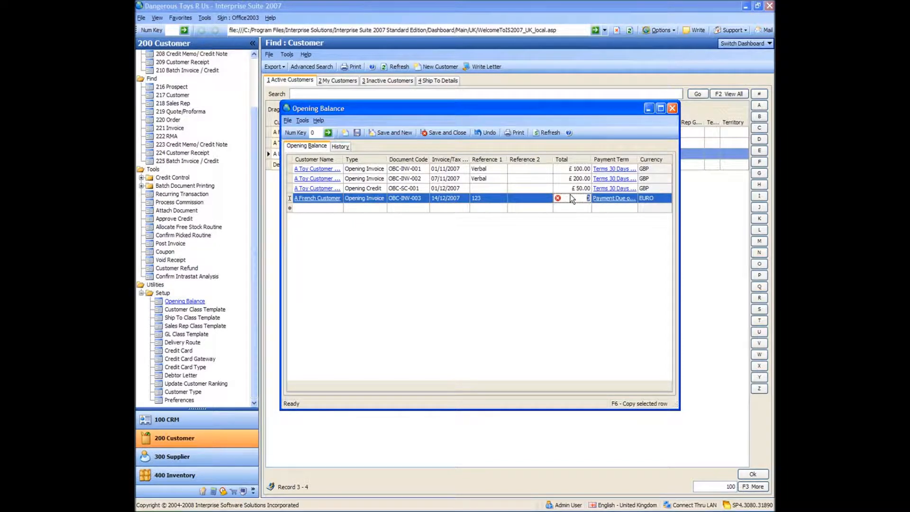
mouse_move(559, 201)
text(1000)
key(Tab)
Add an opening invoice line for A US Customer Inc with the document code INV-004.
click(335, 207)
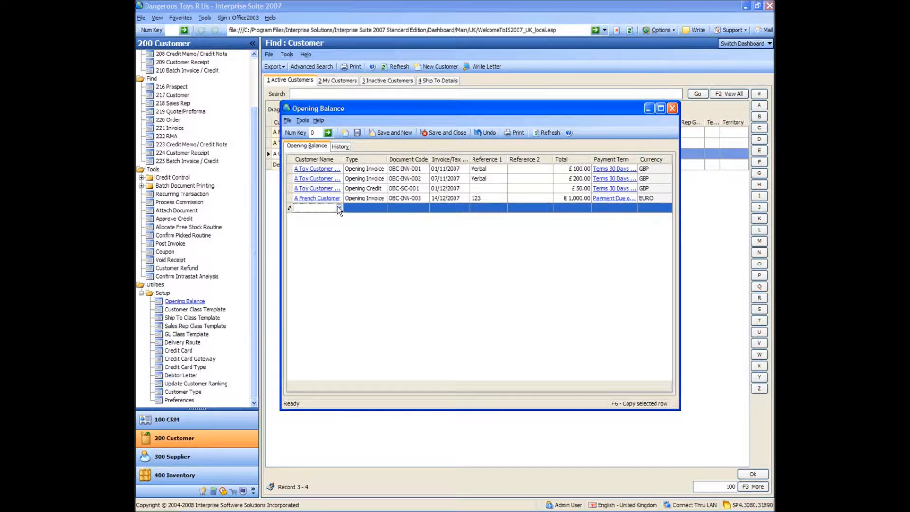
click(338, 208)
click(323, 269)
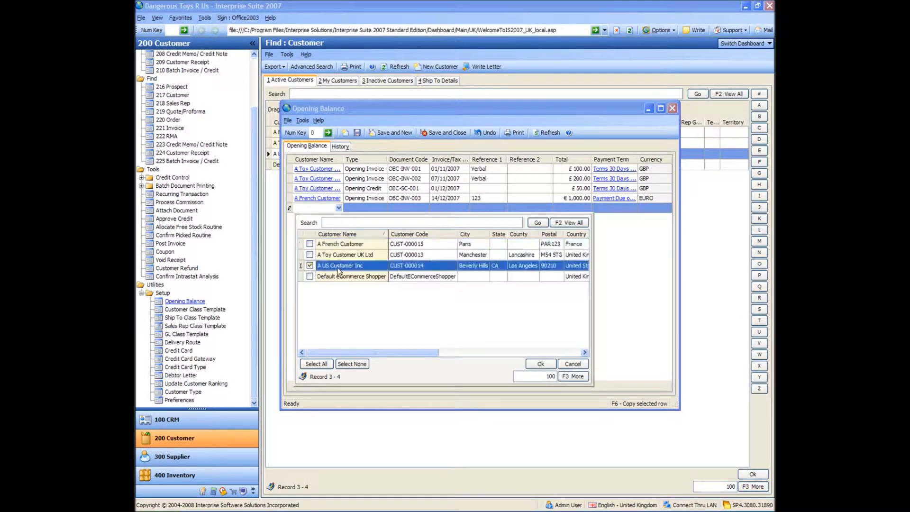
double_click(338, 268)
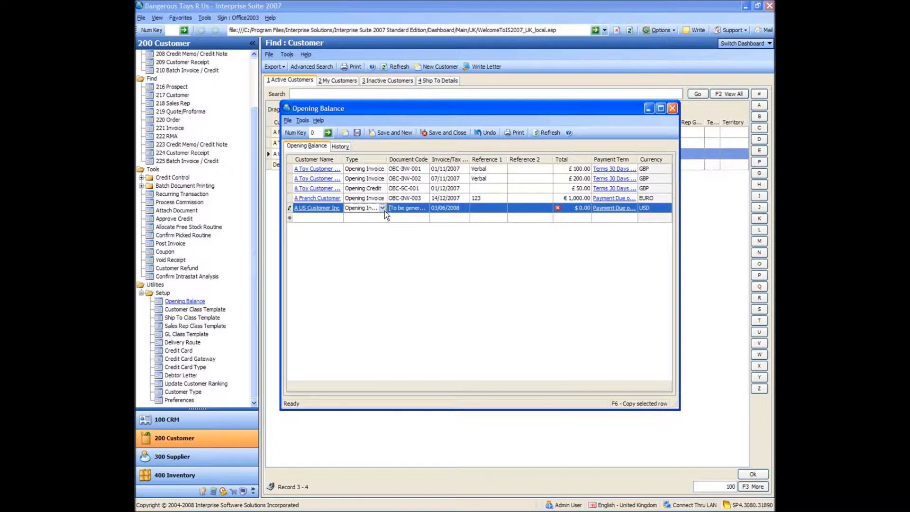
click(409, 207)
text(INV-004)
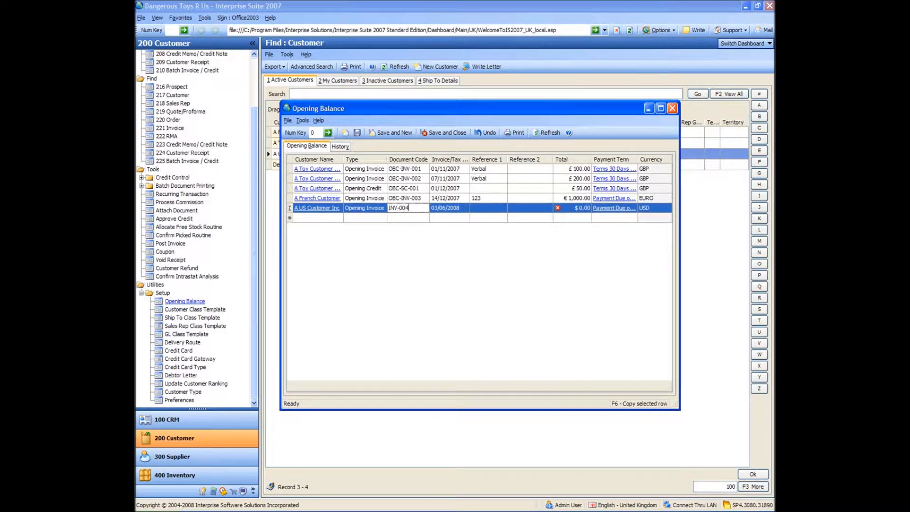
key(Tab)
Set the US customer's opening invoice date to 01/12/2007.
click(464, 208)
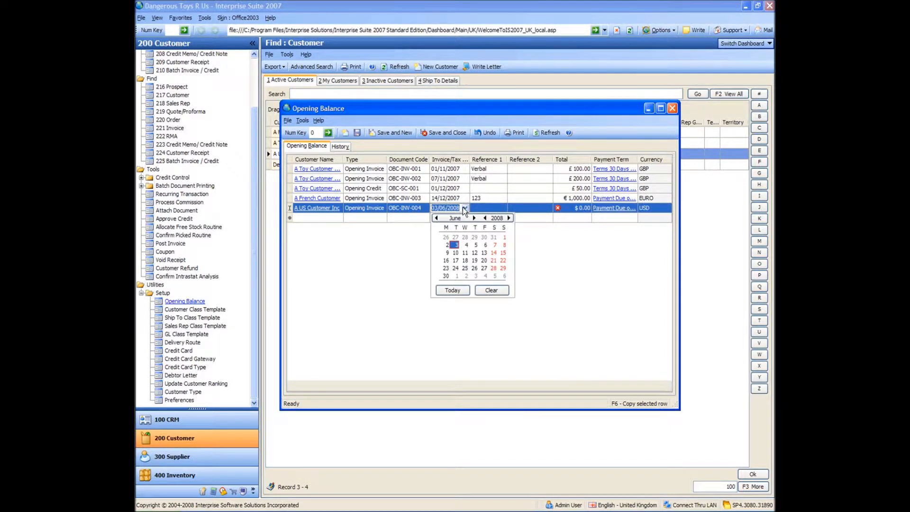
click(435, 218)
click(436, 218)
click(436, 218)
click(436, 218)
click(435, 218)
click(436, 218)
click(496, 237)
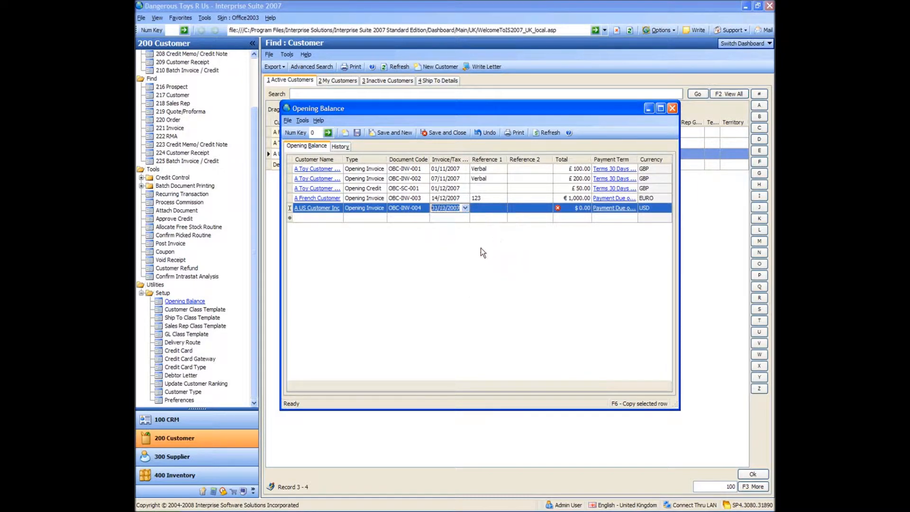
Enter 234 as the US customer's first invoice reference and set the invoice total to $2,000.
click(485, 207)
text(234)
key(Tab)
key(Tab)
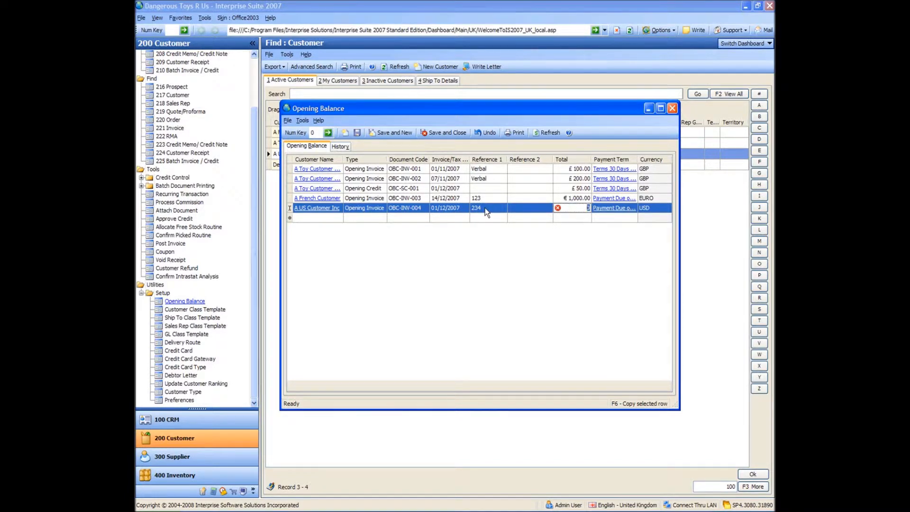
text(2000)
key(Tab)
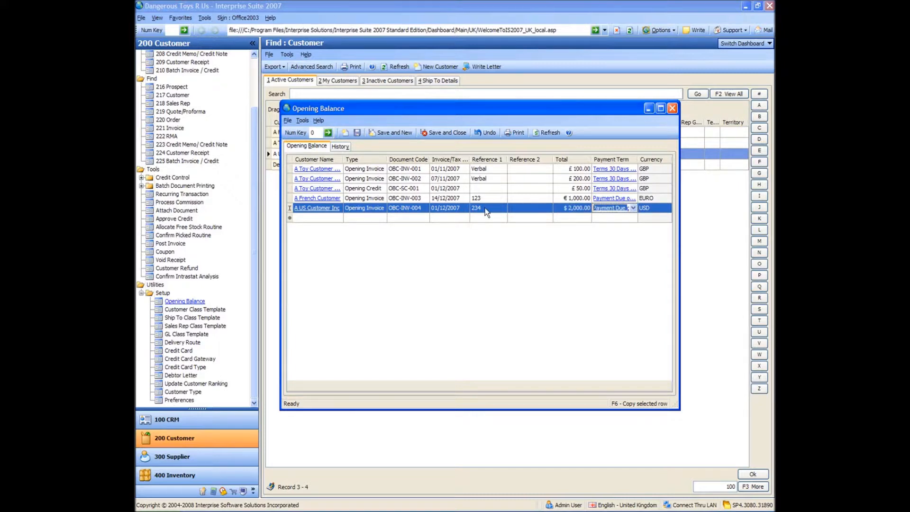
Save all the opening balance lines and show the history of posted opening balances.
click(495, 243)
click(358, 133)
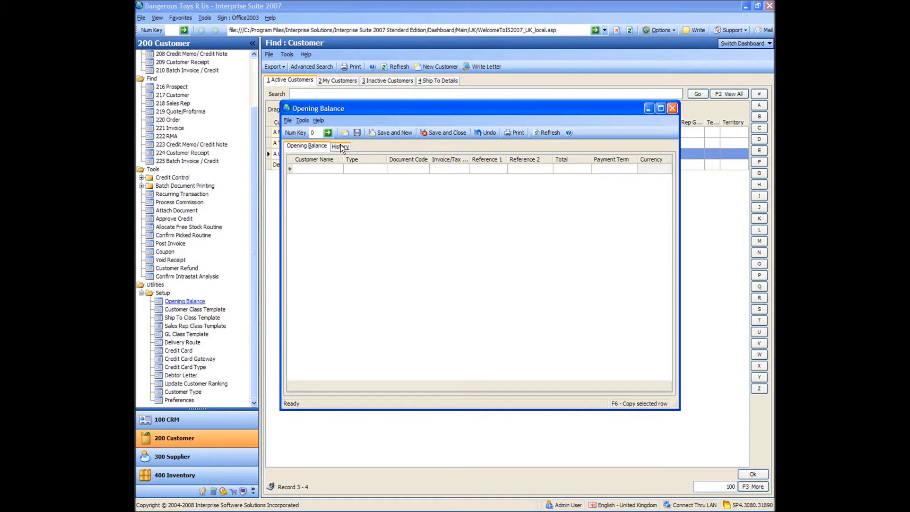
click(341, 146)
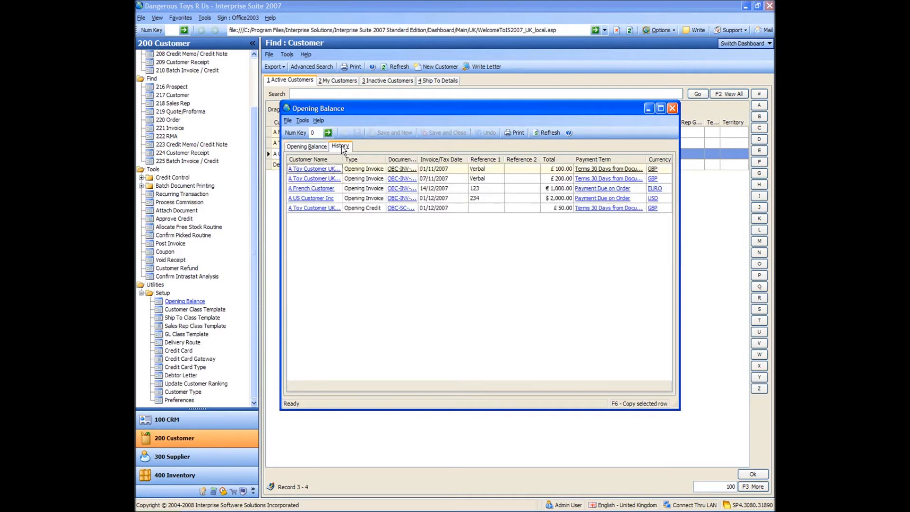